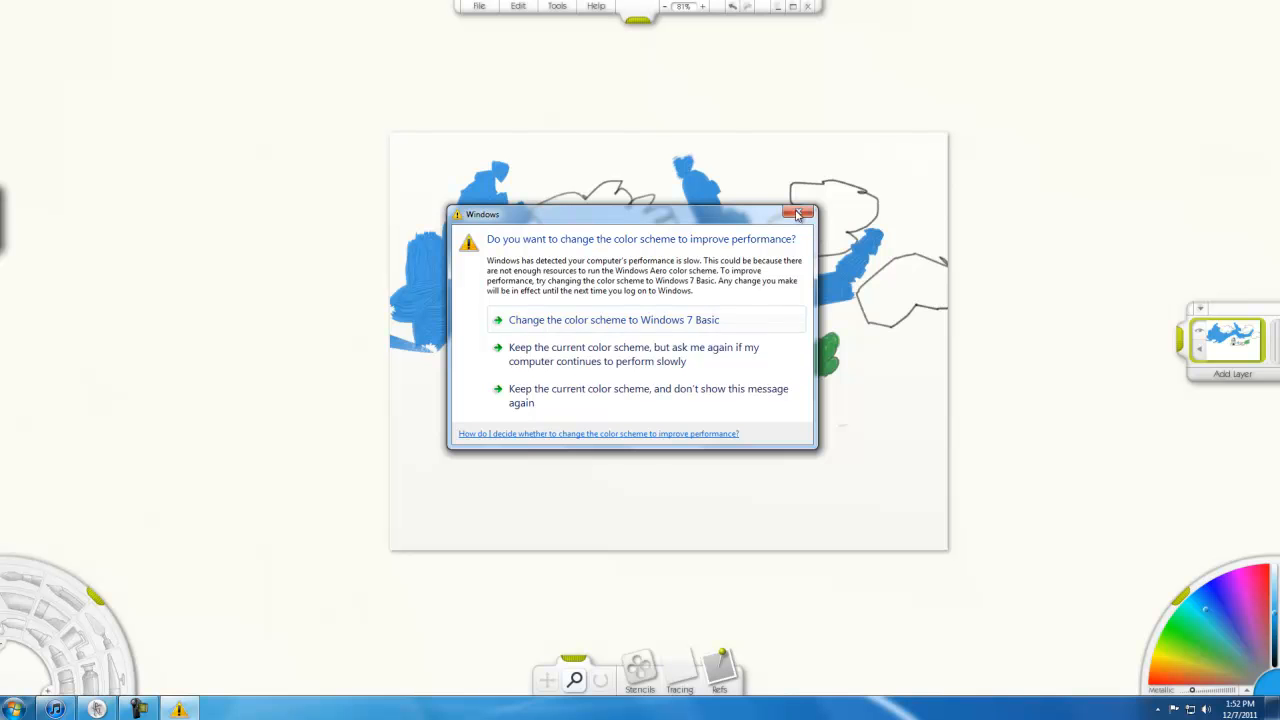
Dismiss the Windows color scheme performance message without choosing any of its options
left_click(797, 213)
key("Tab")
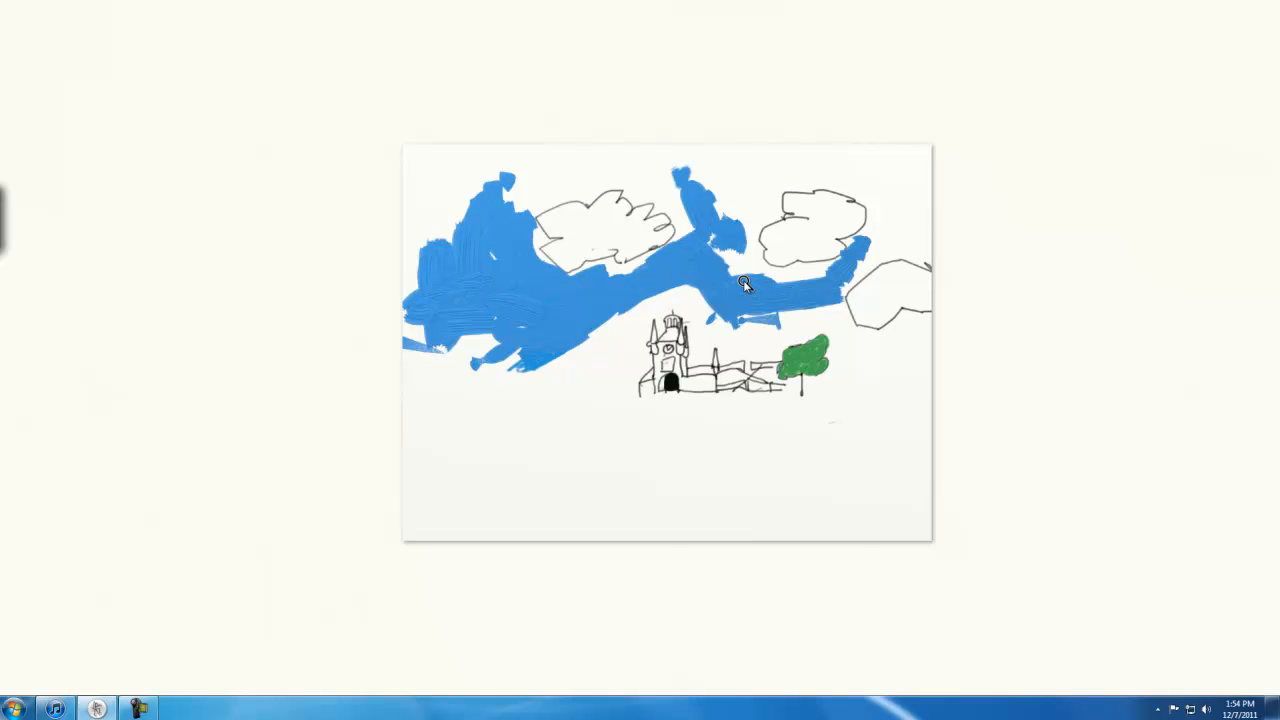
key("Tab")
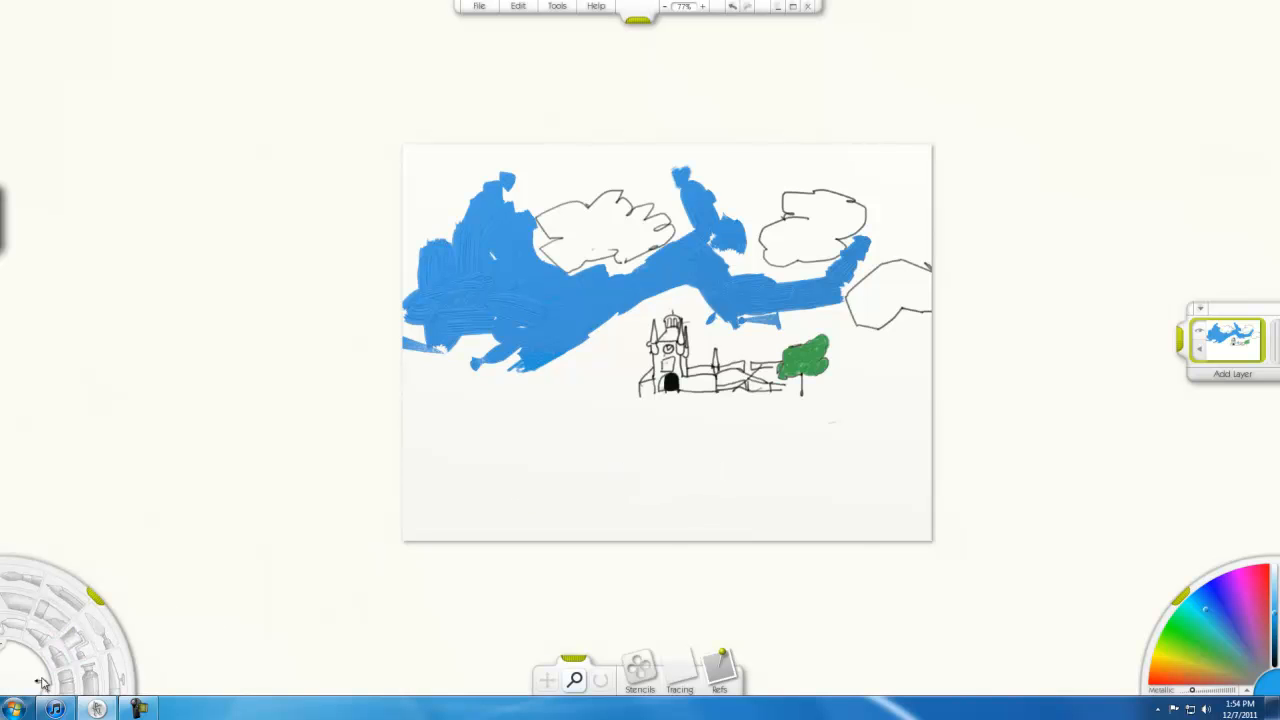
left_click(17, 581)
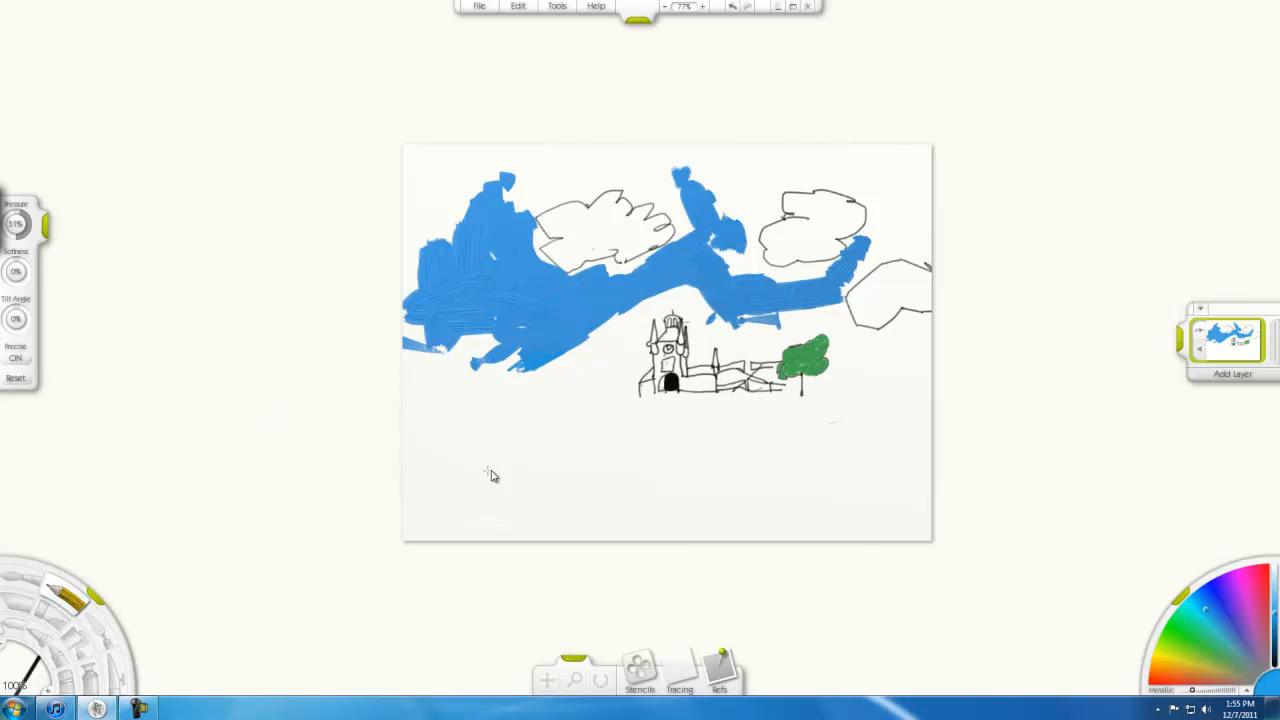
mouse_move(560, 452)
left_mouse_down()
mouse_move(593, 410)
mouse_move(557, 446)
left_mouse_up()
key("ctrl+z")
key("ctrl+z")
With the pencil, draw a thin blue ground line under the green tree and shade blue along the sky's lower edge near the tower
key("z")
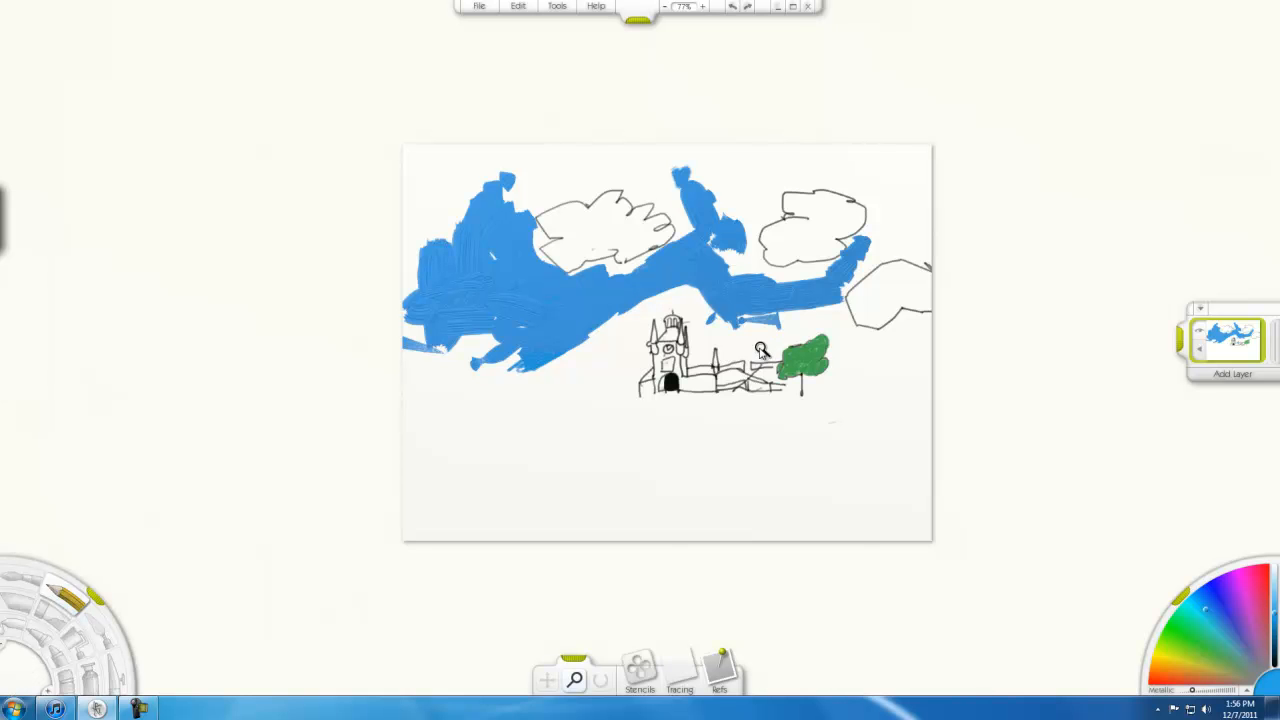
mouse_move(581, 468)
left_mouse_down()
mouse_move(690, 394)
mouse_move(854, 316)
mouse_move(787, 354)
left_mouse_up()
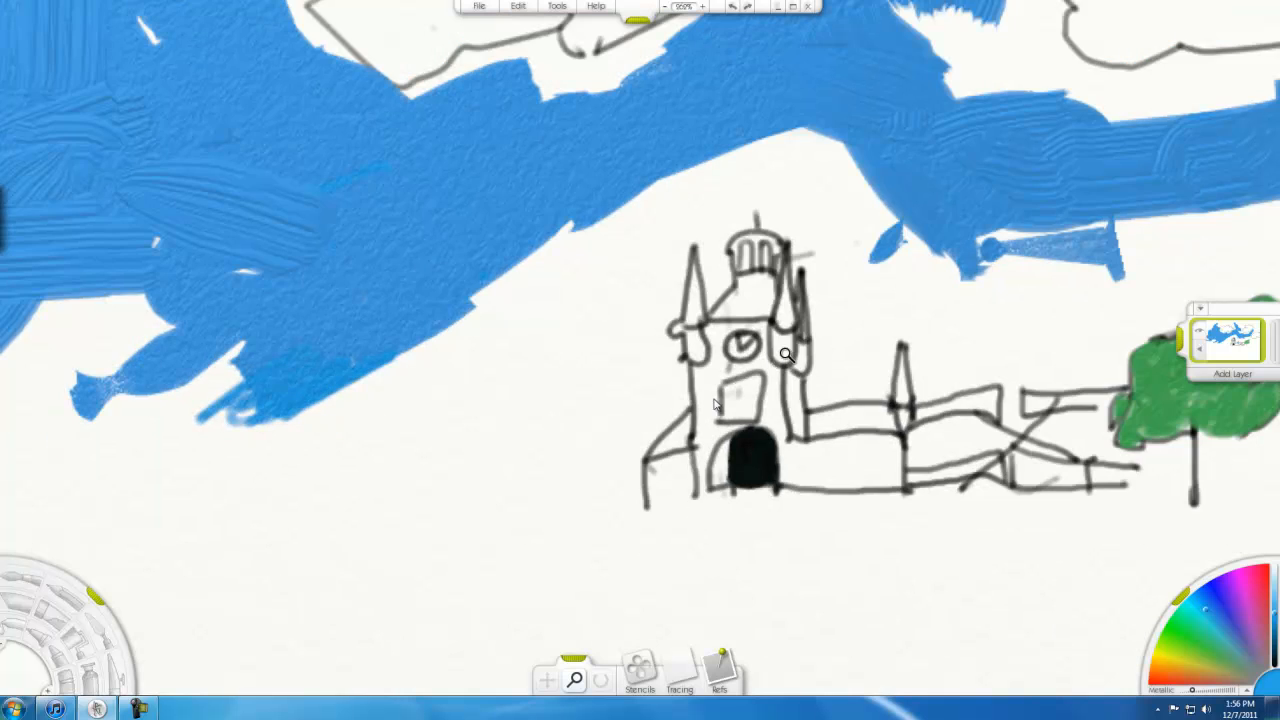
left_click_drag(584, 483, 490, 480)
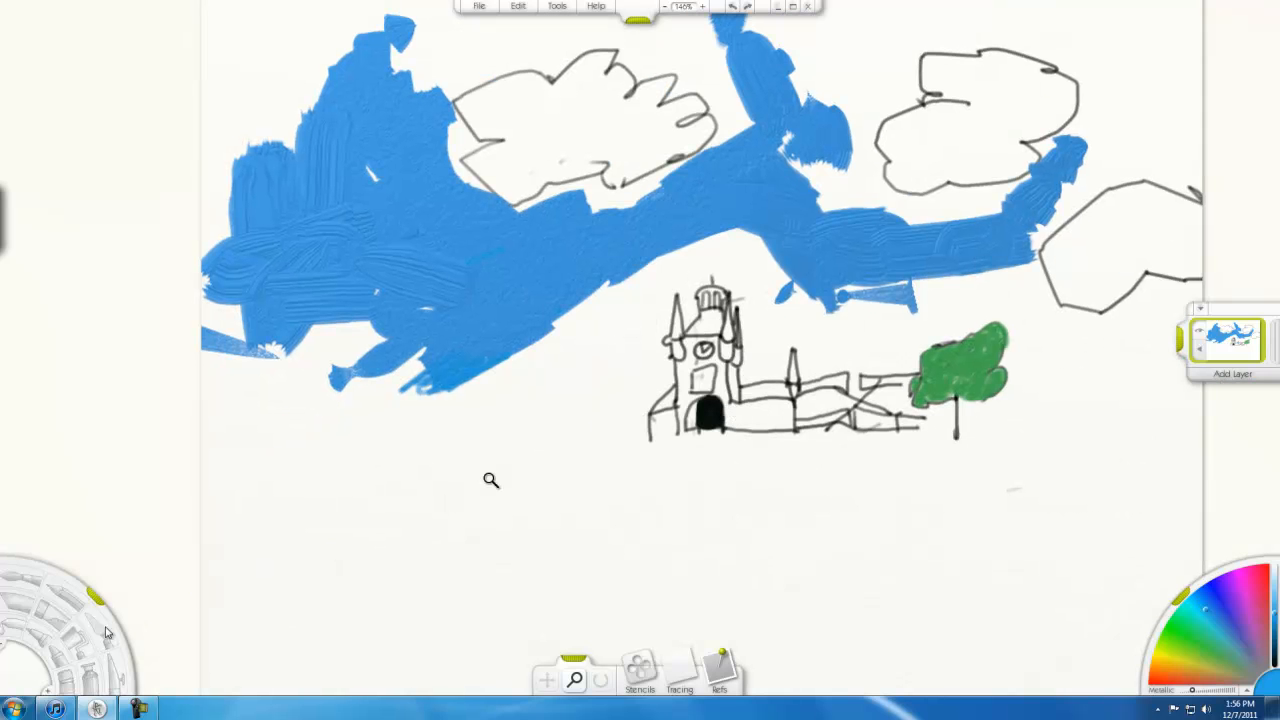
left_click(65, 597)
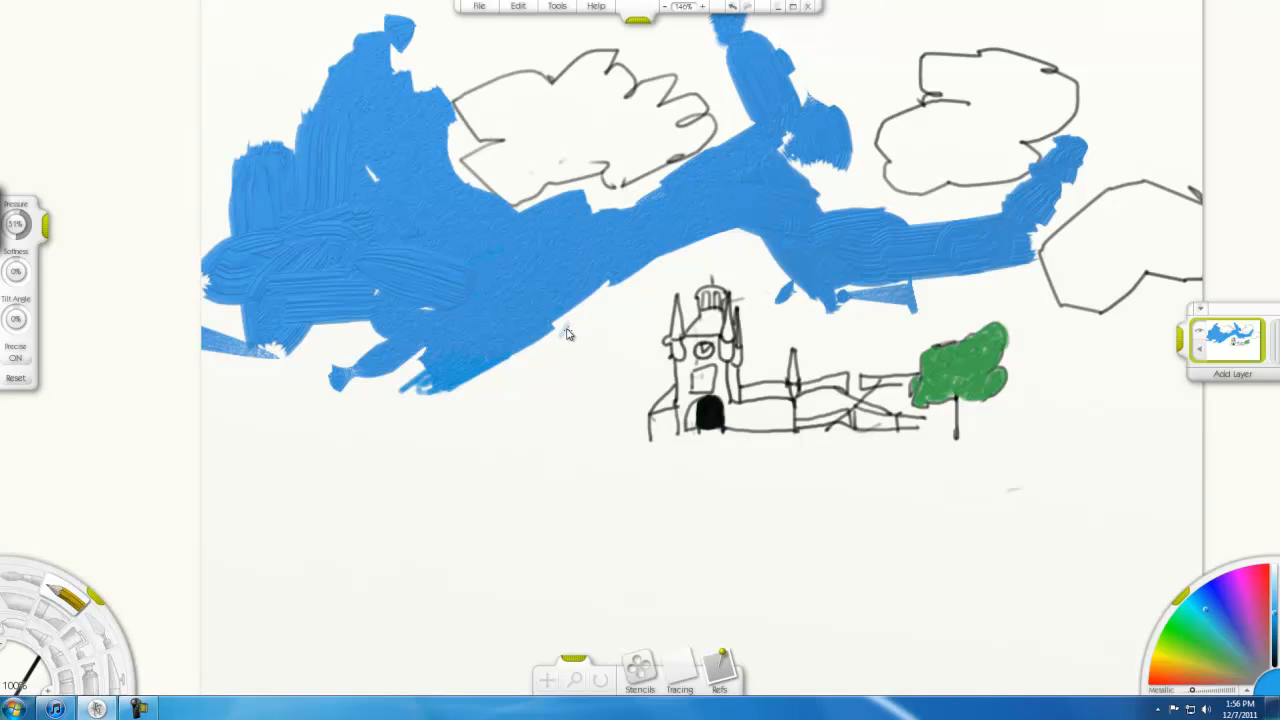
left_click_drag(925, 424, 998, 441)
mouse_move(576, 314)
left_mouse_down()
mouse_move(552, 333)
mouse_move(615, 286)
mouse_move(583, 319)
mouse_move(602, 270)
mouse_move(587, 328)
mouse_move(623, 290)
mouse_move(567, 331)
mouse_move(584, 325)
mouse_move(578, 336)
mouse_move(534, 352)
mouse_move(555, 364)
mouse_move(567, 348)
mouse_move(510, 356)
mouse_move(591, 342)
mouse_move(522, 366)
mouse_move(564, 344)
mouse_move(547, 370)
left_mouse_up()
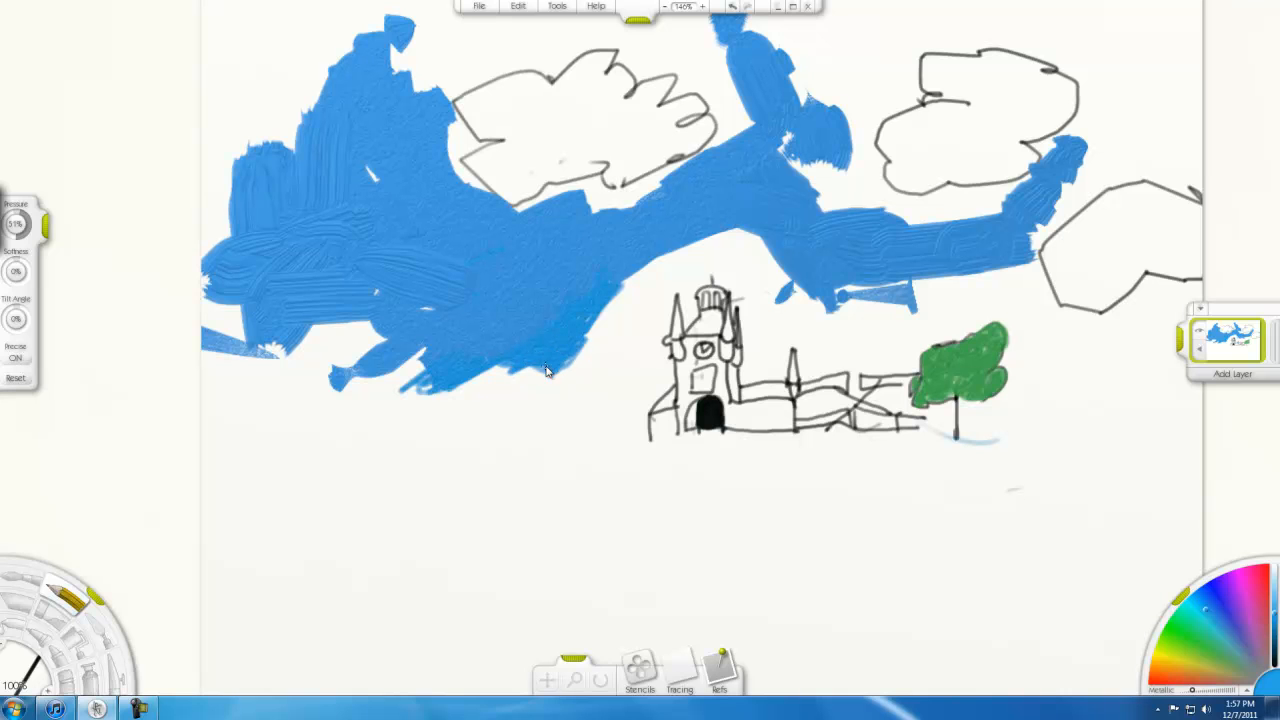
Enlarge the paint brush and paint solid blue over the left part of the sky, adding a small dab just below it
left_click(14, 578)
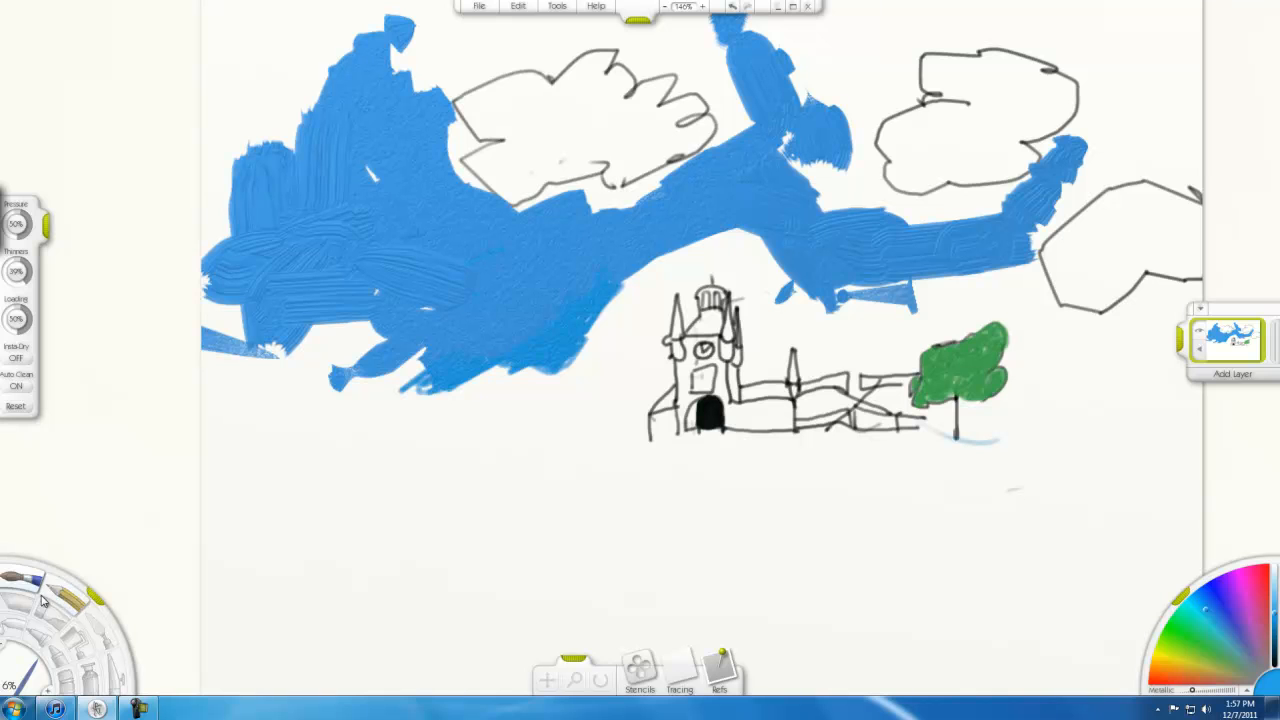
left_click(10, 684)
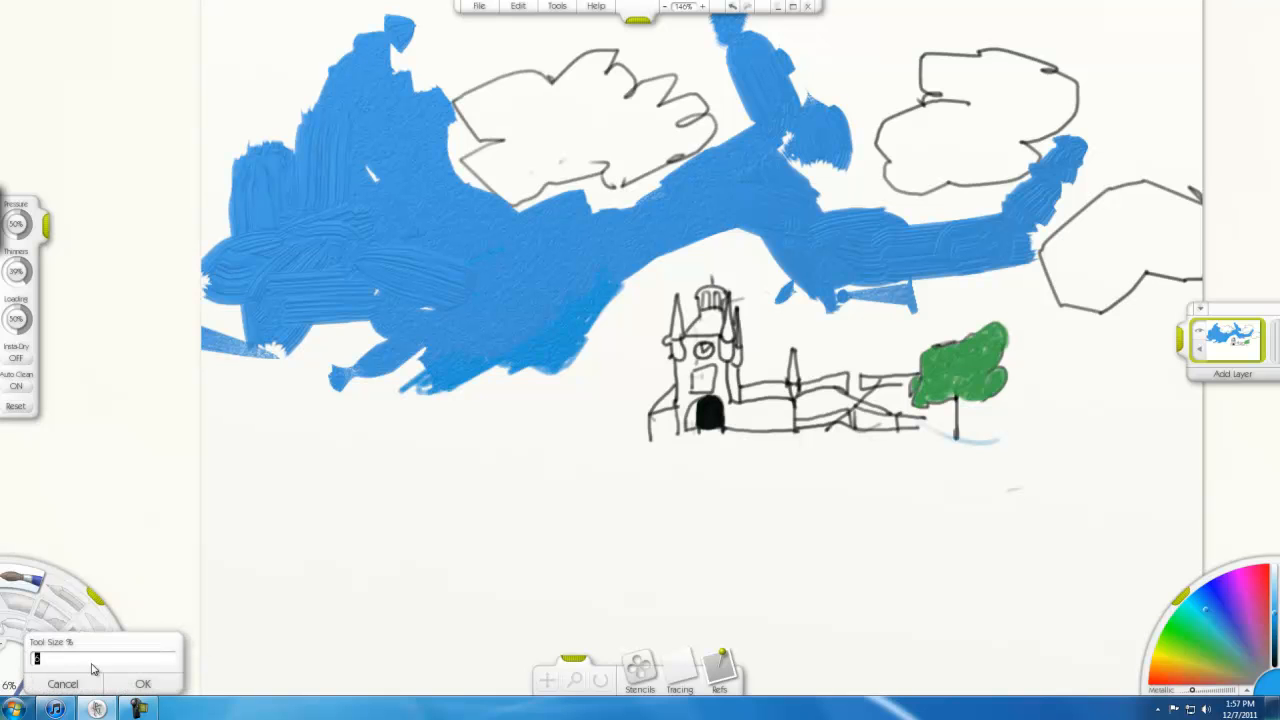
left_click(150, 685)
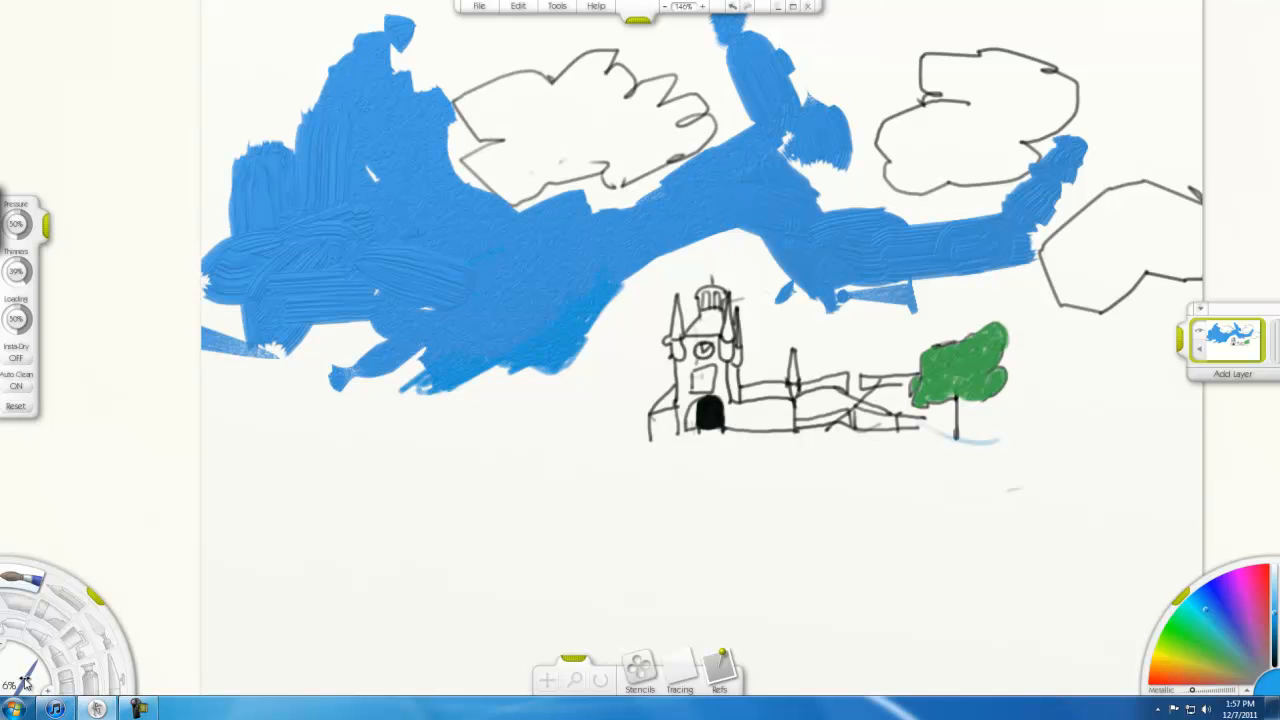
left_click_drag(25, 680, 38, 667)
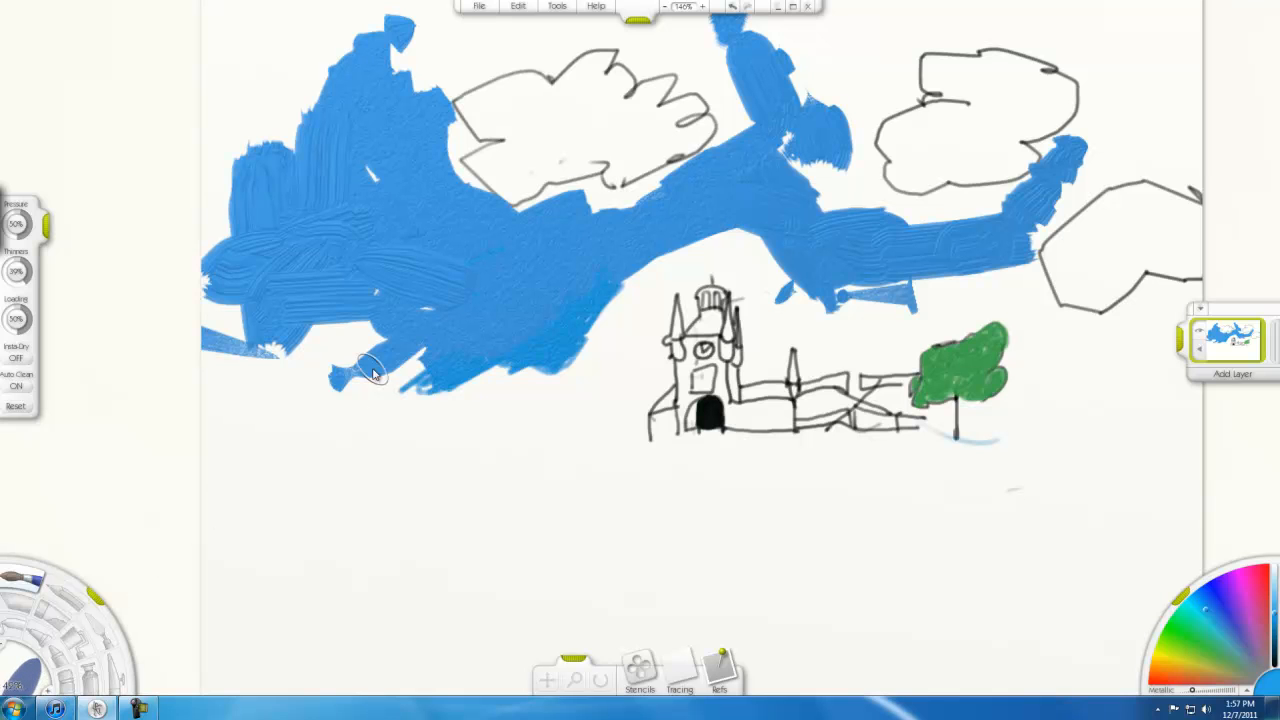
mouse_move(357, 329)
left_mouse_down()
mouse_move(306, 354)
mouse_move(295, 382)
mouse_move(359, 343)
mouse_move(352, 366)
mouse_move(399, 356)
mouse_move(291, 345)
mouse_move(340, 284)
mouse_move(338, 225)
mouse_move(289, 91)
mouse_move(229, 122)
mouse_move(194, 200)
mouse_move(242, 168)
mouse_move(206, 234)
mouse_move(256, 213)
mouse_move(265, 246)
mouse_move(237, 297)
mouse_move(301, 272)
mouse_move(255, 315)
mouse_move(251, 366)
mouse_move(294, 335)
mouse_move(249, 402)
mouse_move(336, 400)
mouse_move(313, 402)
mouse_move(275, 218)
mouse_move(305, 180)
mouse_move(335, 80)
mouse_move(308, 63)
mouse_move(240, 85)
mouse_move(292, 45)
mouse_move(223, 116)
mouse_move(305, 82)
mouse_move(298, 148)
left_mouse_up()
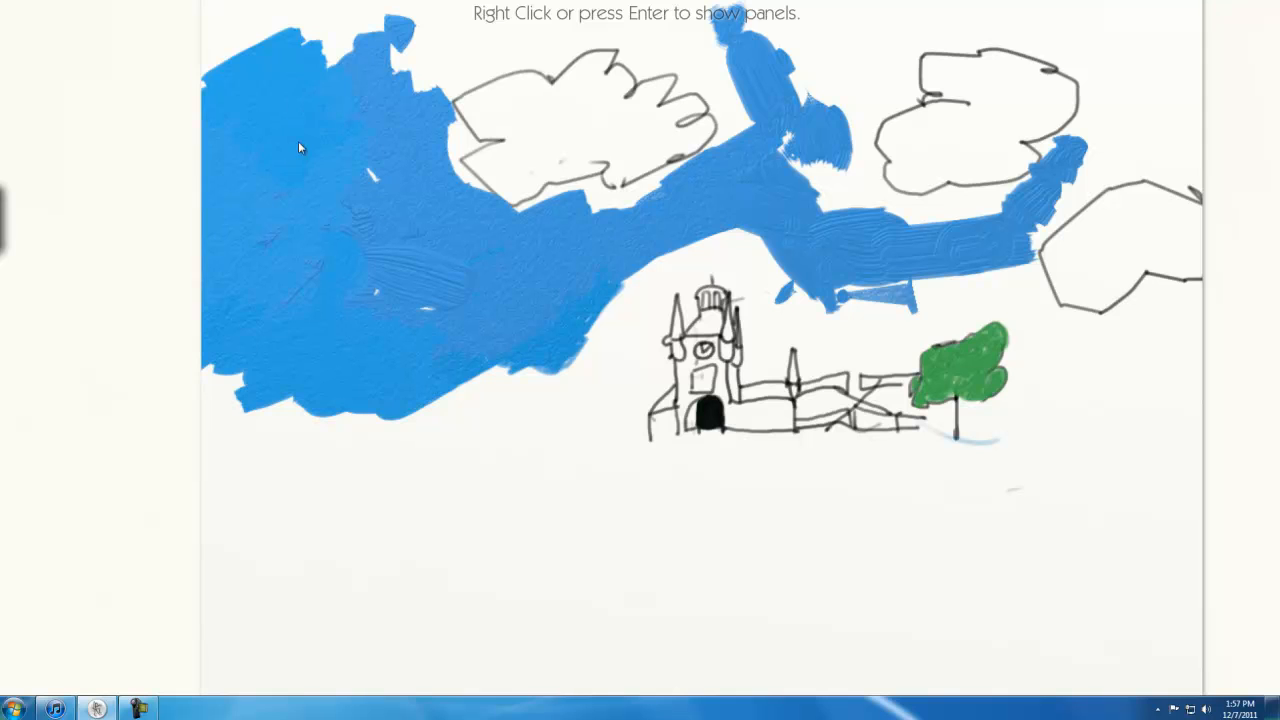
mouse_move(393, 200)
left_mouse_down()
mouse_move(400, 270)
mouse_move(378, 350)
mouse_move(437, 251)
mouse_move(309, 257)
mouse_move(271, 240)
mouse_move(378, 310)
left_mouse_up()
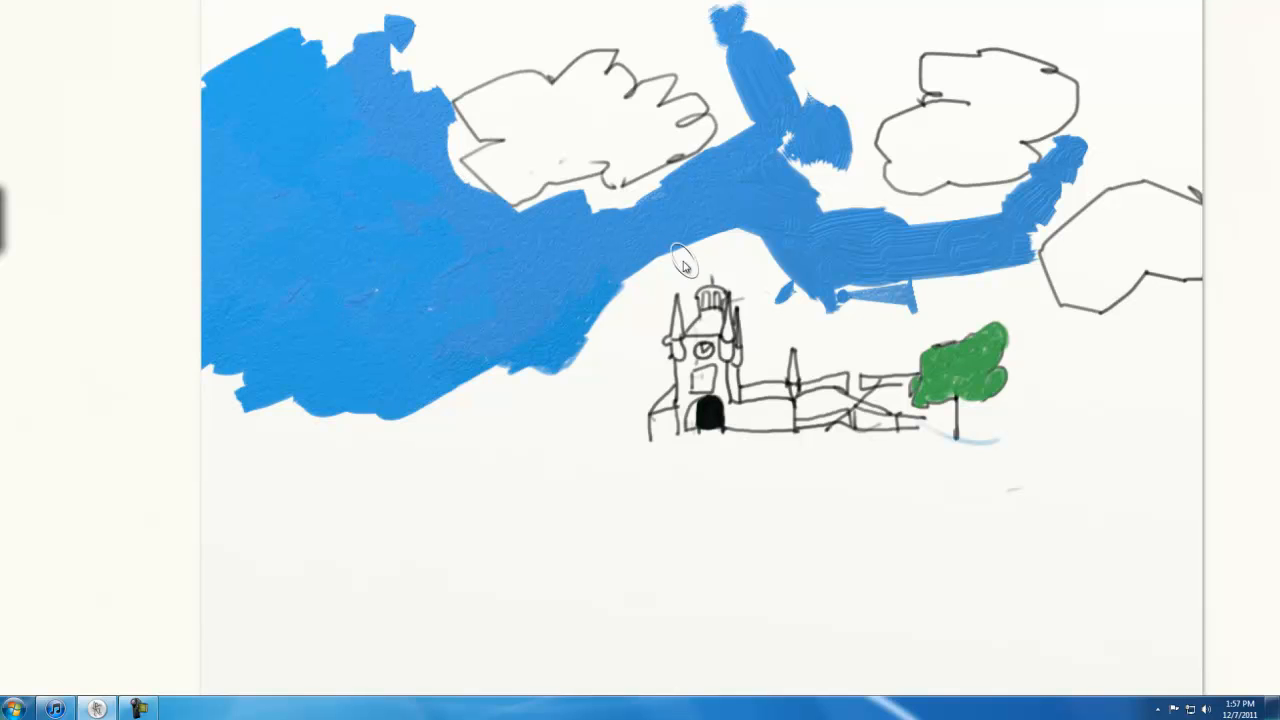
left_click(275, 427)
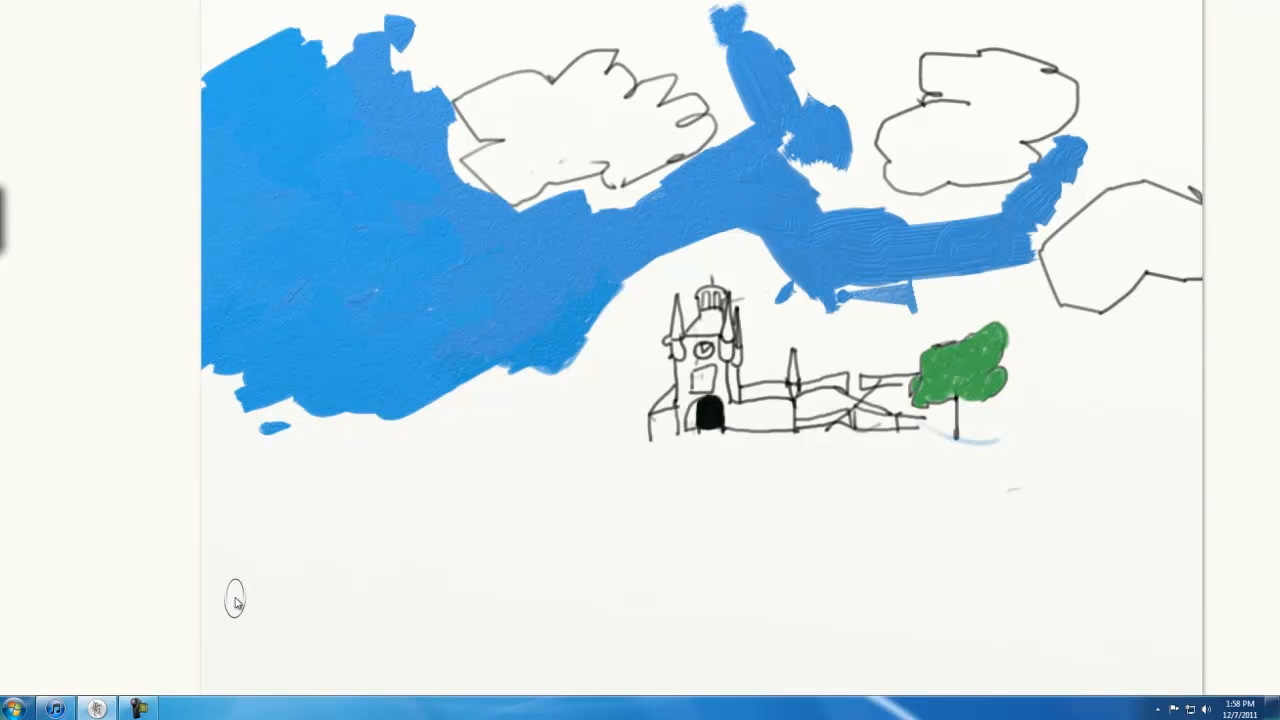
Shade the white gap between the blue sky and the tower's left side with blue pencil strokes
right_click(475, 480)
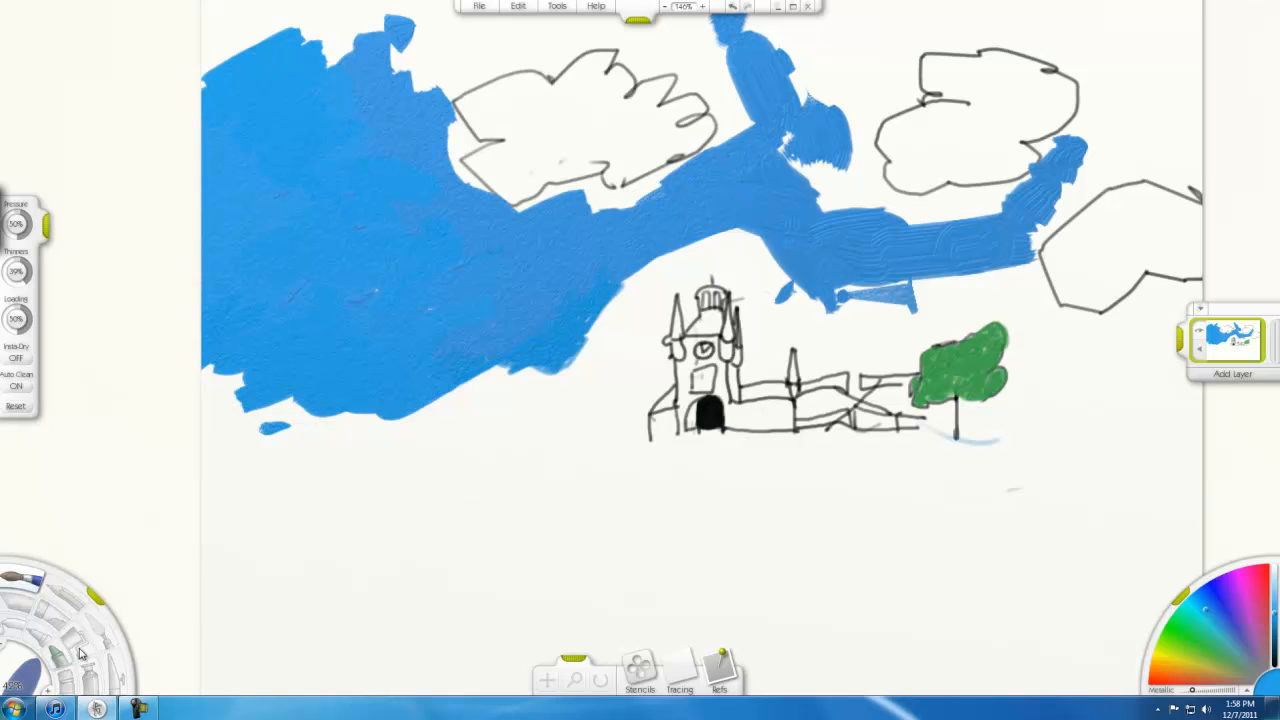
left_click(78, 600)
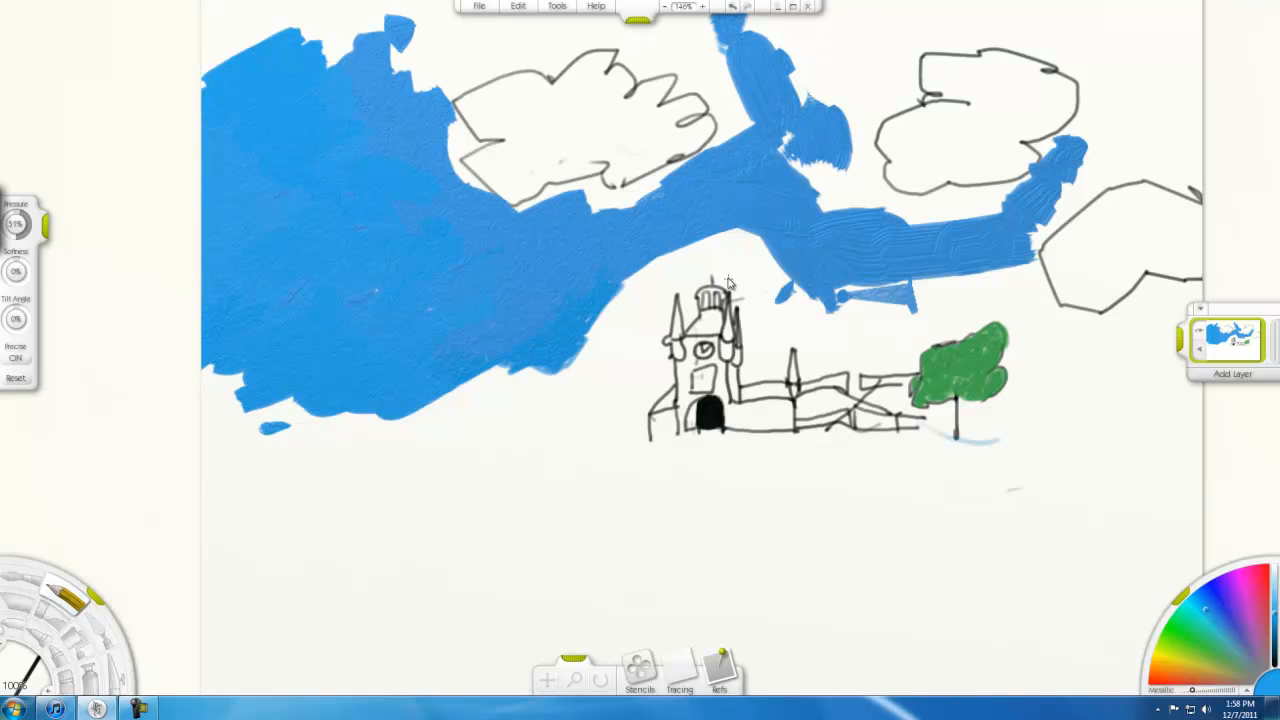
mouse_move(572, 448)
left_mouse_down()
mouse_move(576, 385)
mouse_move(612, 352)
left_mouse_up()
mouse_move(630, 277)
left_mouse_down()
mouse_move(588, 309)
mouse_move(617, 304)
mouse_move(622, 330)
mouse_move(646, 287)
mouse_move(666, 312)
left_mouse_up()
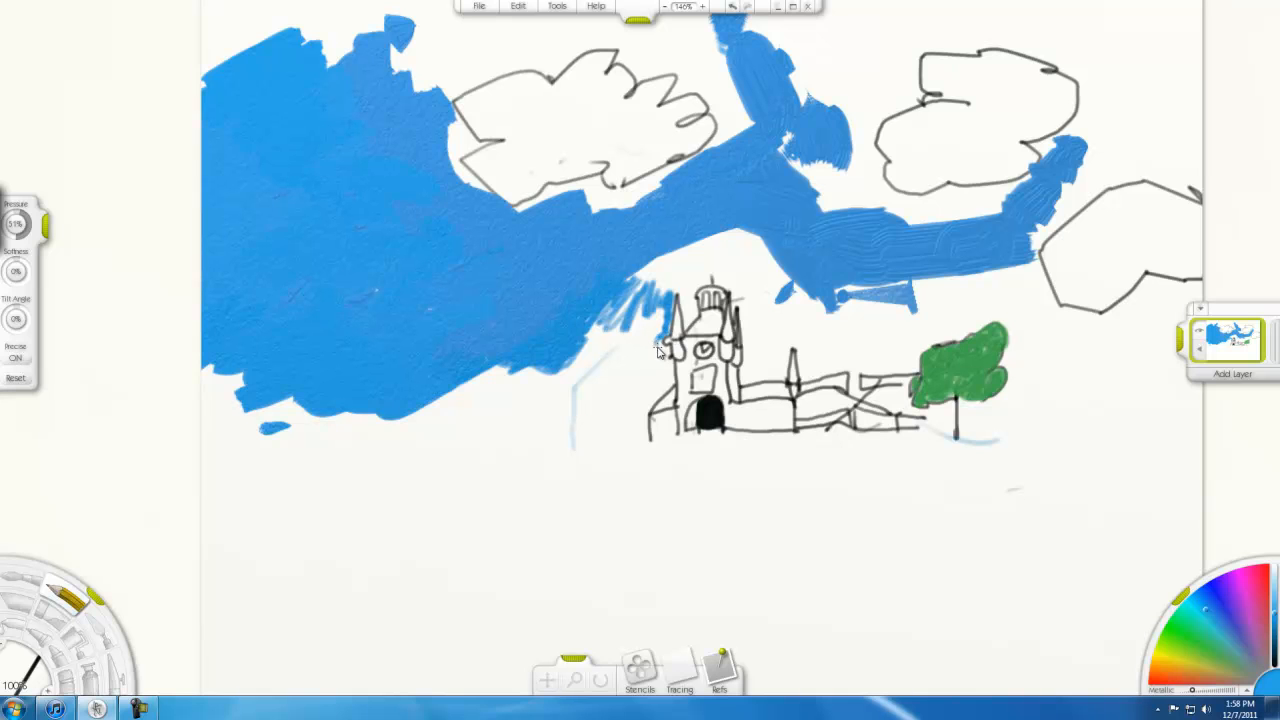
key("Tab")
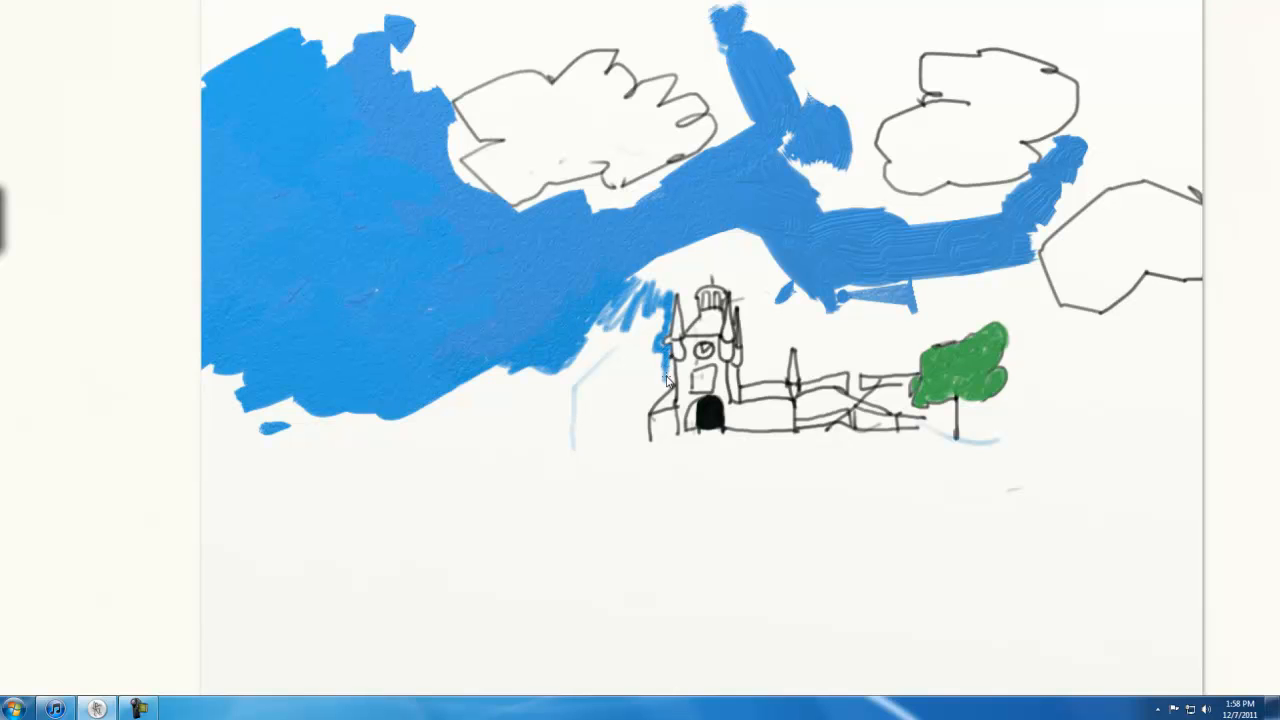
left_click_drag(598, 352, 635, 297)
mouse_move(571, 390)
left_mouse_down()
mouse_move(580, 349)
mouse_move(598, 349)
mouse_move(602, 366)
mouse_move(621, 353)
mouse_move(639, 280)
mouse_move(608, 312)
mouse_move(632, 324)
mouse_move(668, 262)
left_mouse_up()
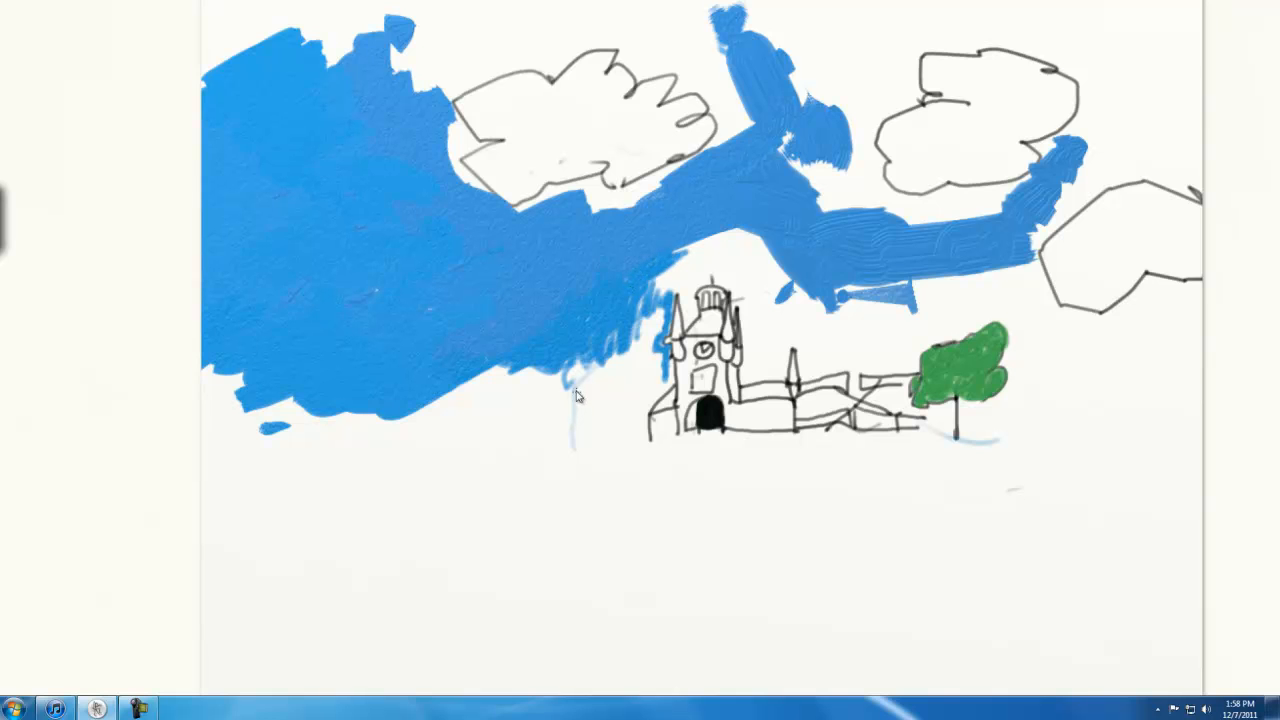
Darken the pencil color to near black and draw the missing base line under the building's left end
right_click(717, 432)
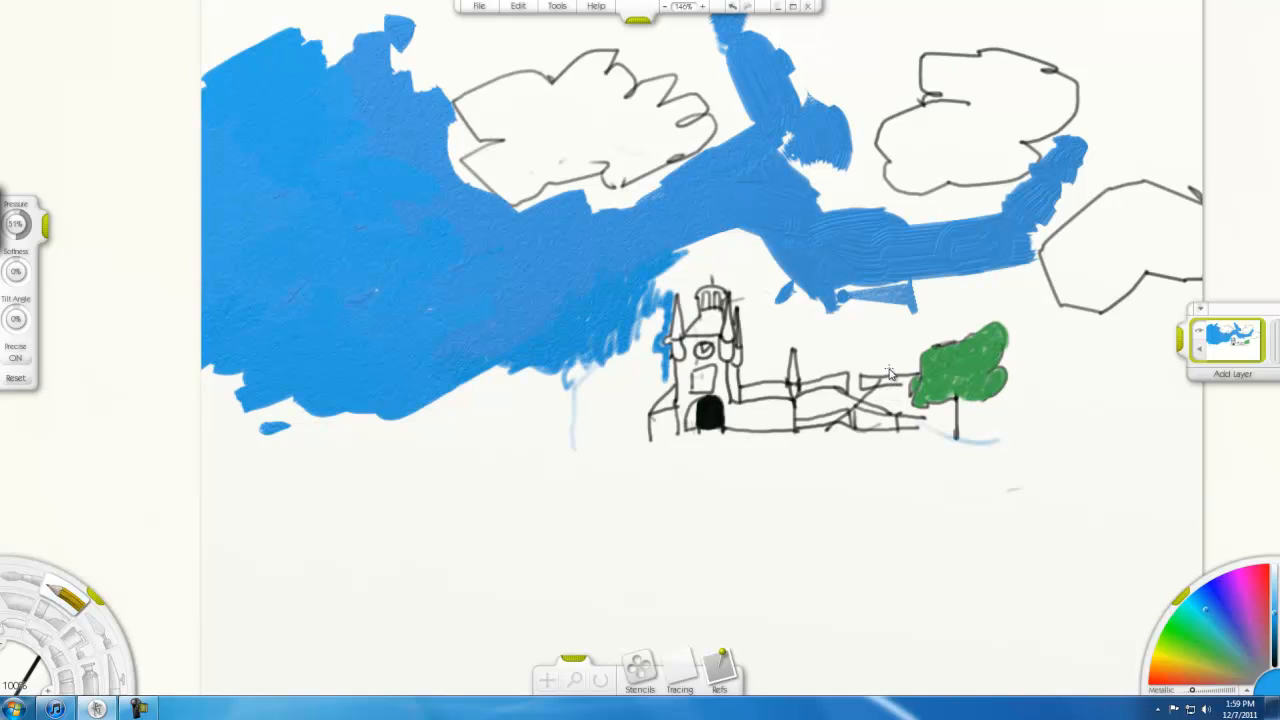
left_click(574, 680)
left_click_drag(737, 494, 687, 421)
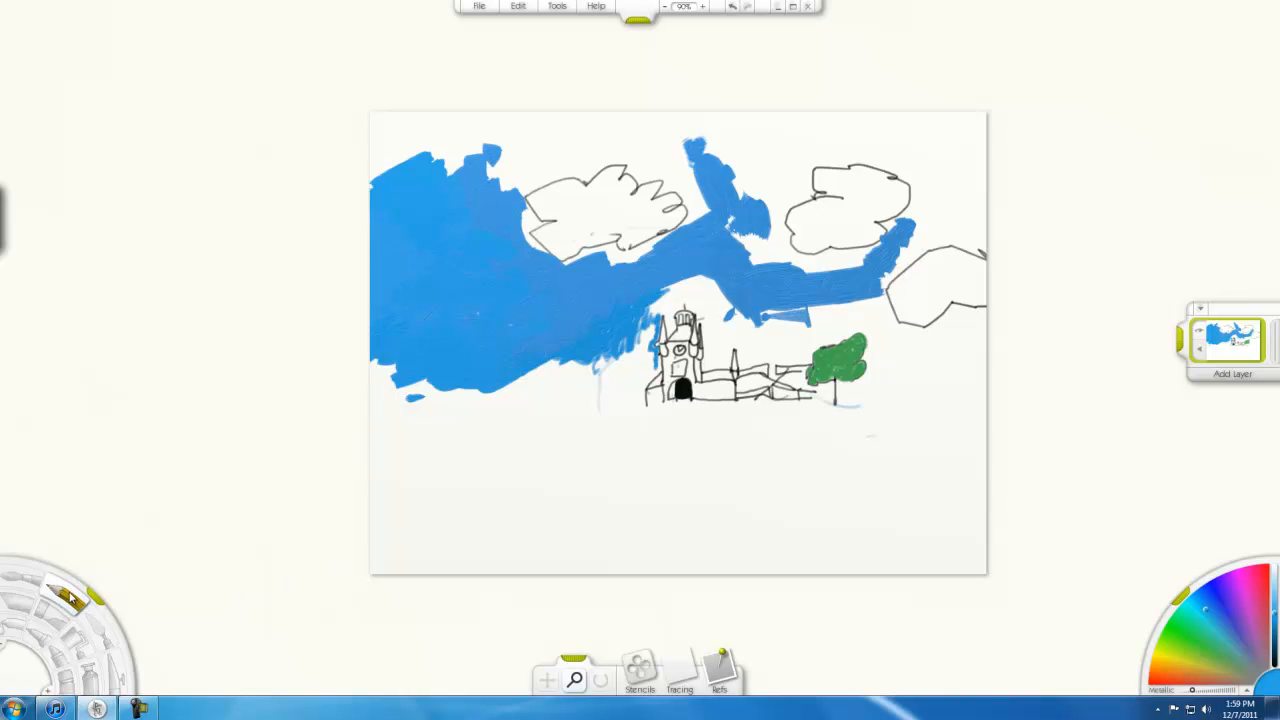
left_click(70, 597)
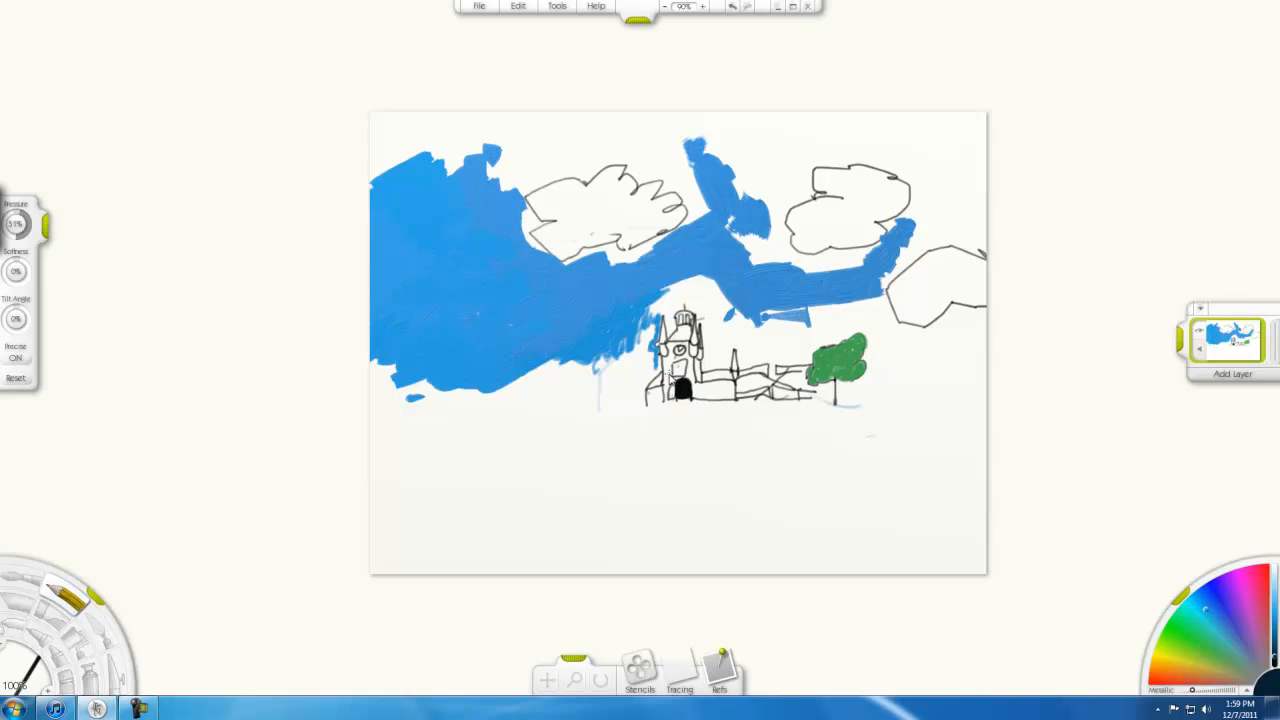
key("z")
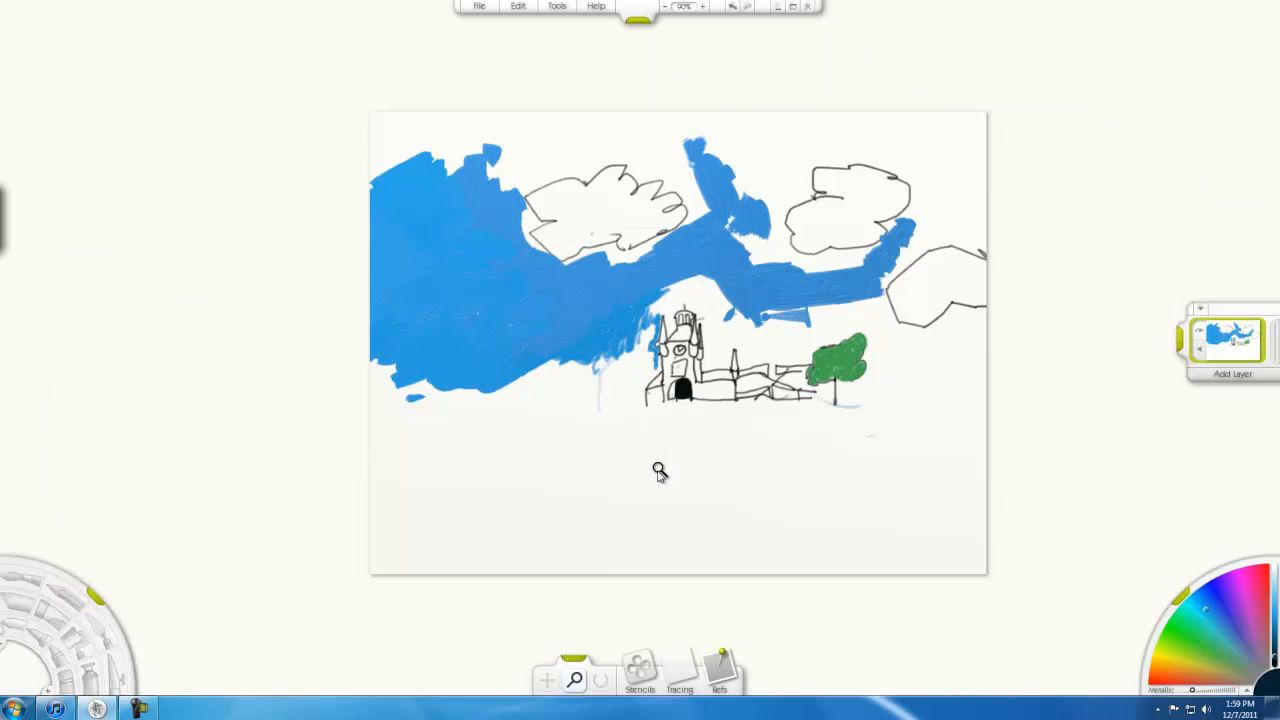
left_click_drag(663, 481, 723, 443)
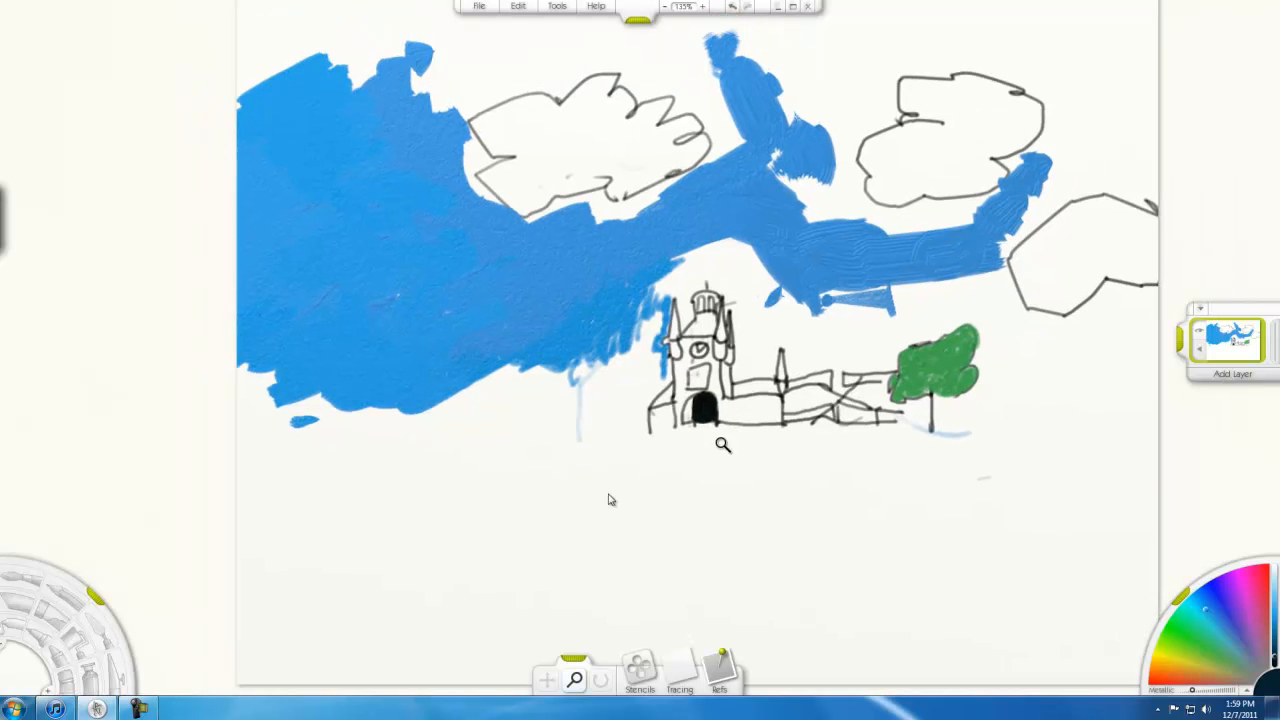
left_click(72, 598)
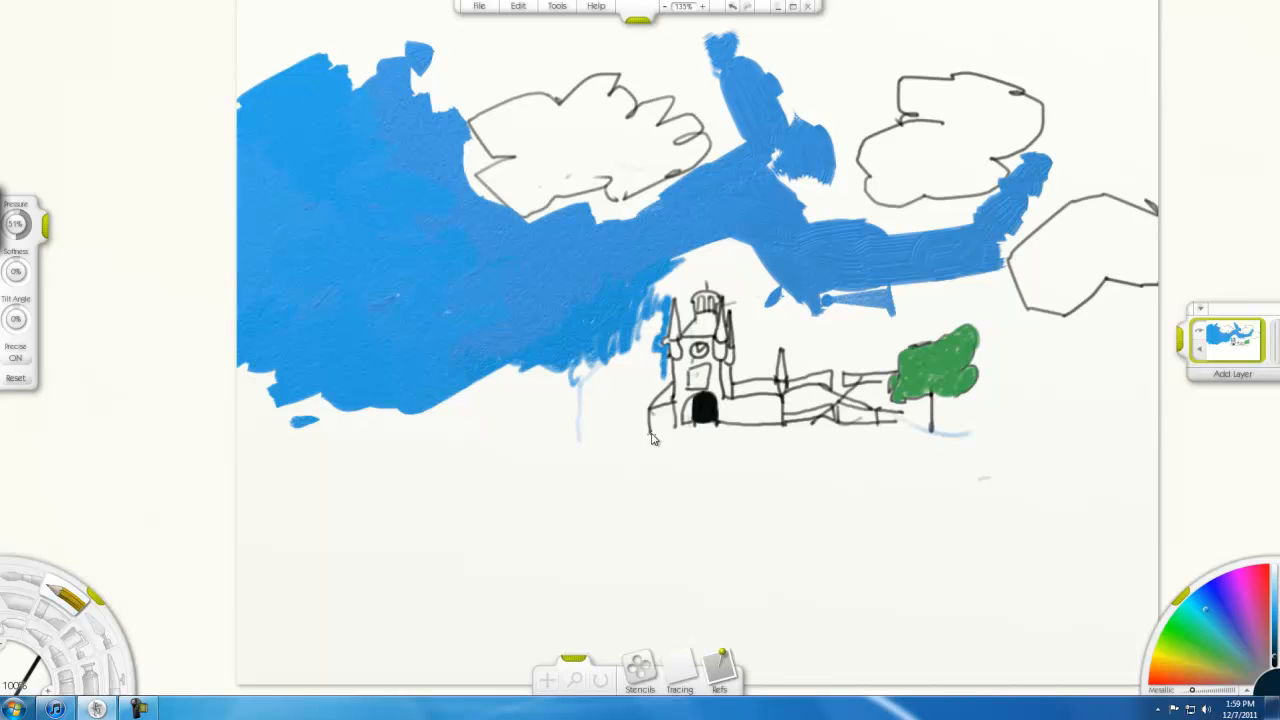
left_click_drag(650, 433, 686, 426)
Reduce the pencil size to 84% and trace a dark ground line from the building's right end to beneath the green tree
left_click(35, 675)
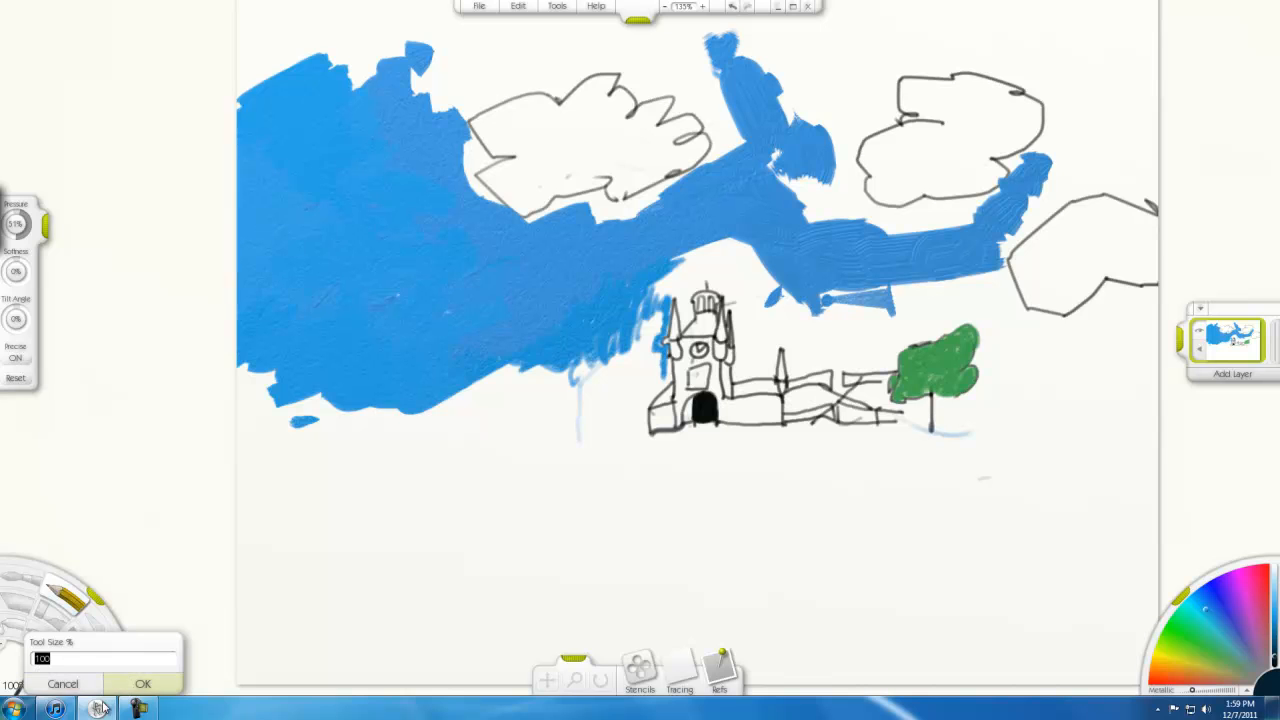
left_click(64, 686)
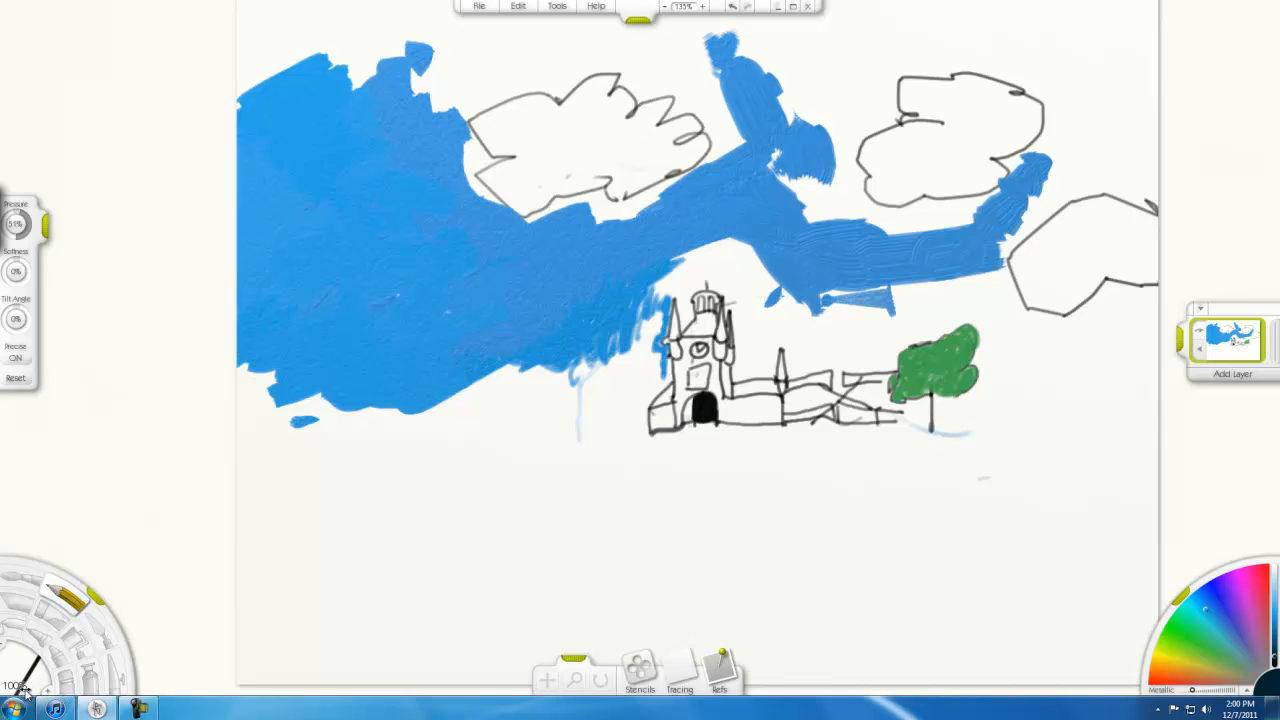
left_click_drag(18, 684, 18, 682)
left_click_drag(895, 420, 987, 433)
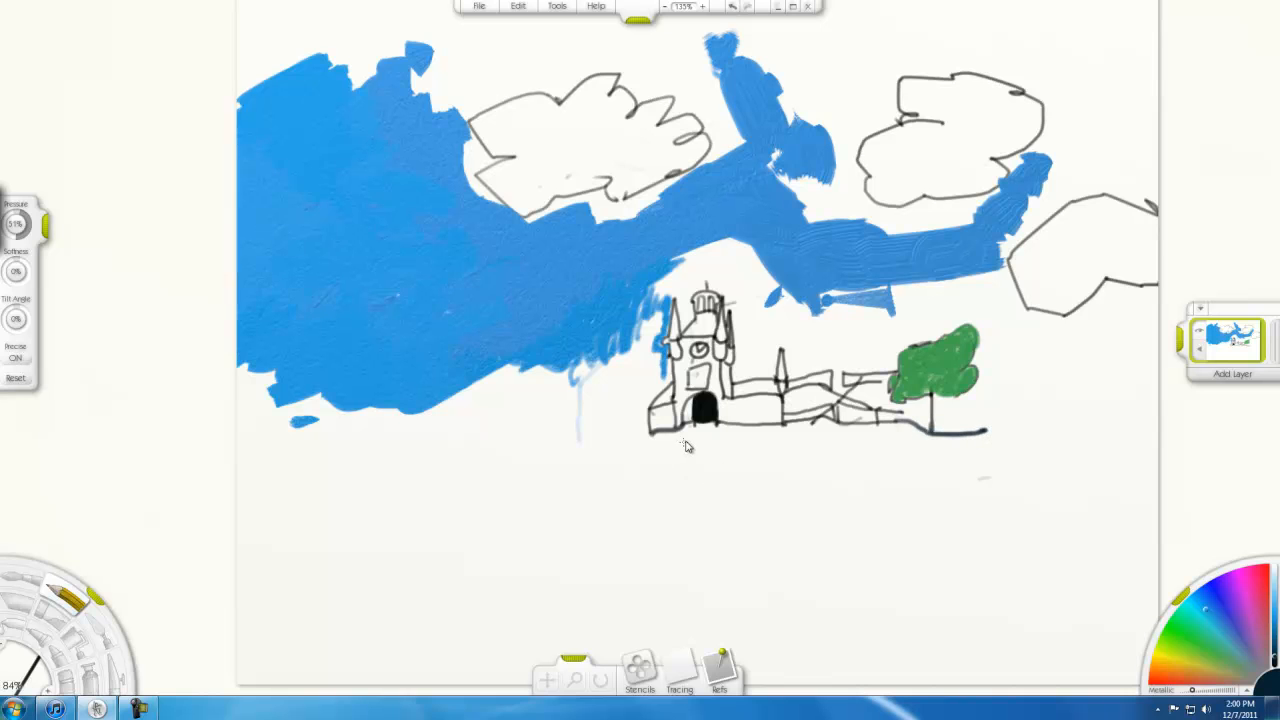
Draw a two-line path from the black doorway down toward the canvas's lower left, and outline two trees left of the building
left_click_drag(697, 428, 572, 593)
mouse_move(716, 430)
left_mouse_down()
mouse_move(687, 510)
mouse_move(606, 607)
left_mouse_up()
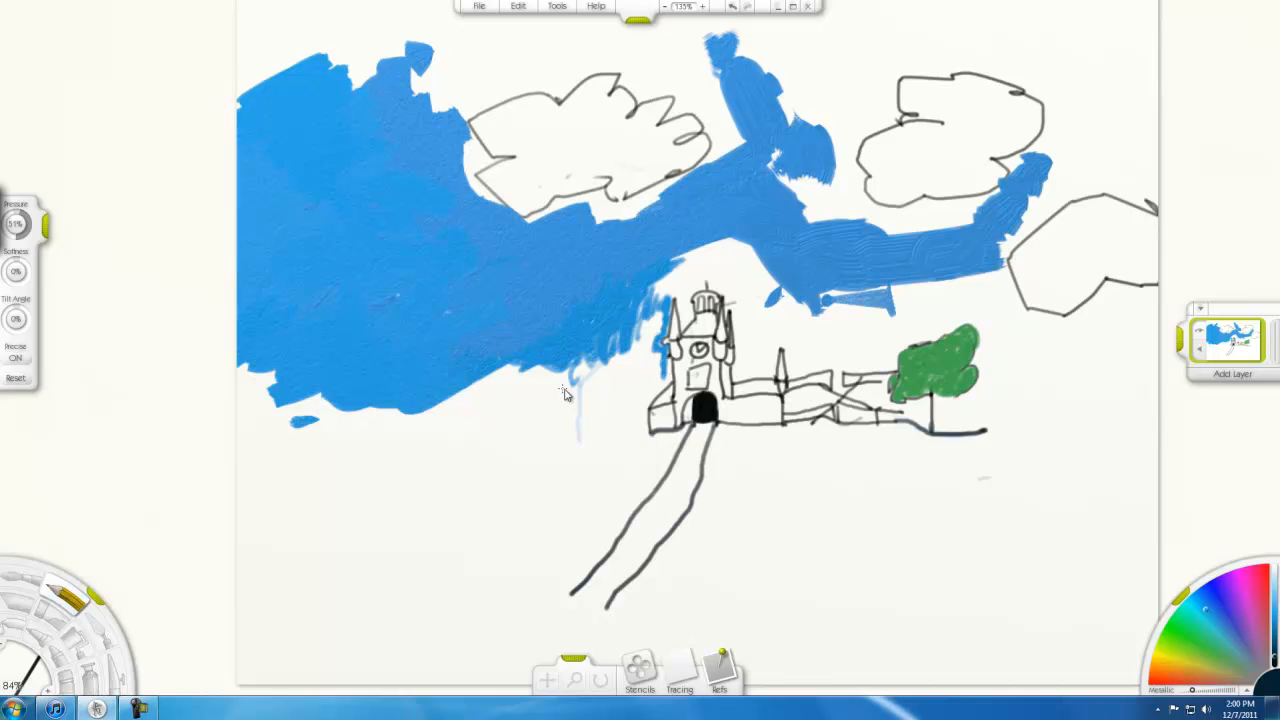
mouse_move(567, 395)
left_mouse_down()
mouse_move(618, 363)
mouse_move(638, 410)
left_mouse_up()
mouse_move(545, 396)
left_mouse_down()
mouse_move(570, 424)
mouse_move(602, 410)
mouse_move(609, 439)
left_mouse_up()
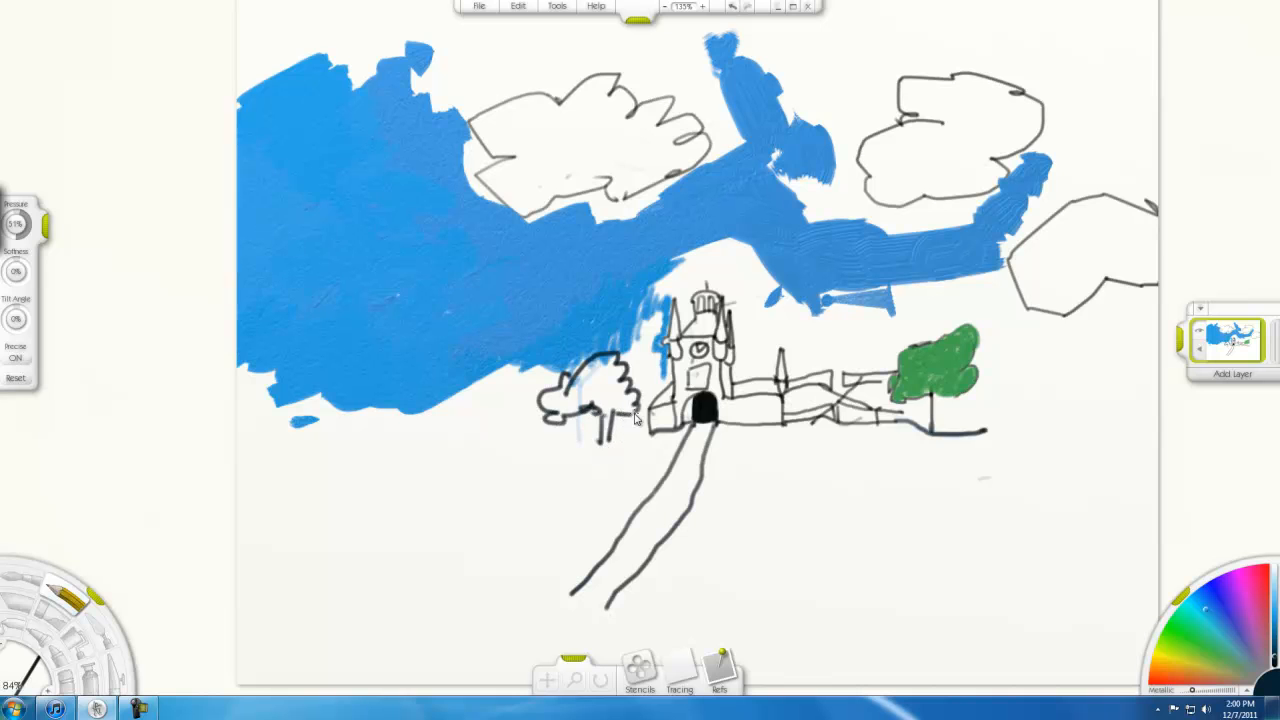
mouse_move(518, 377)
left_mouse_down()
mouse_move(493, 418)
mouse_move(515, 434)
mouse_move(543, 415)
mouse_move(543, 449)
left_mouse_up()
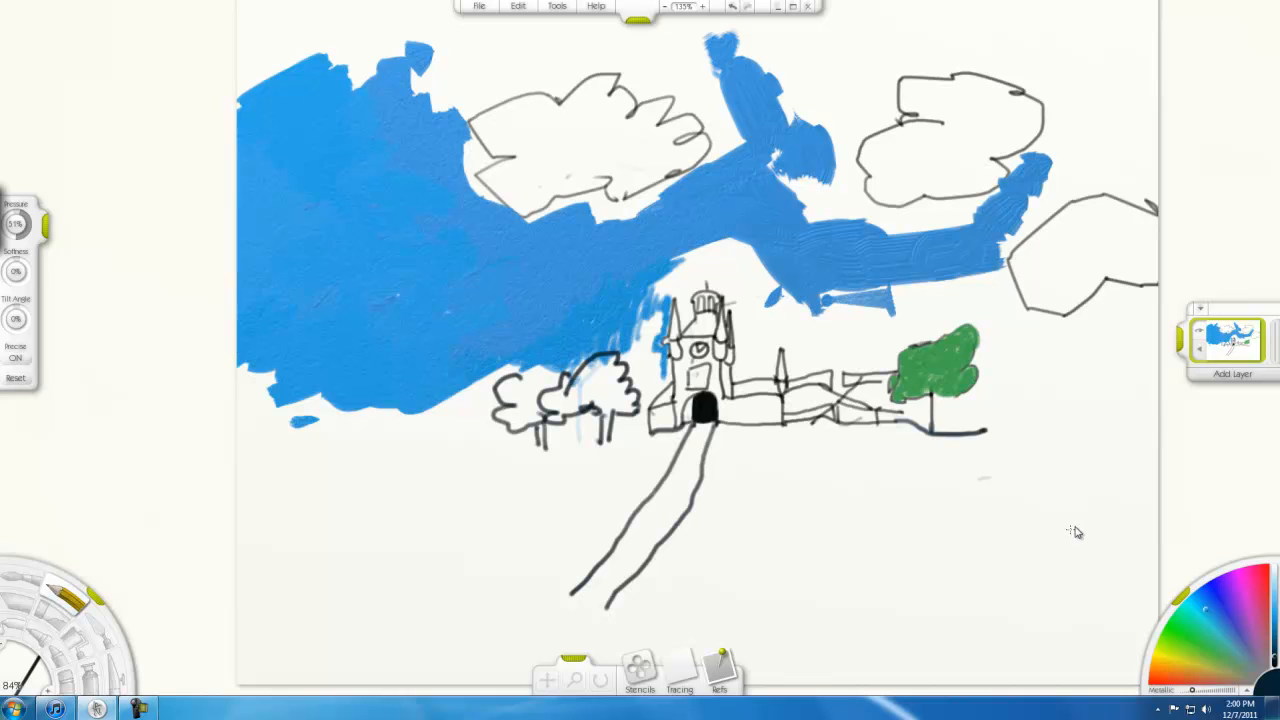
Change the pencil color to green and shade the foliage of the two outlined trees left of the building
left_click(1174, 632)
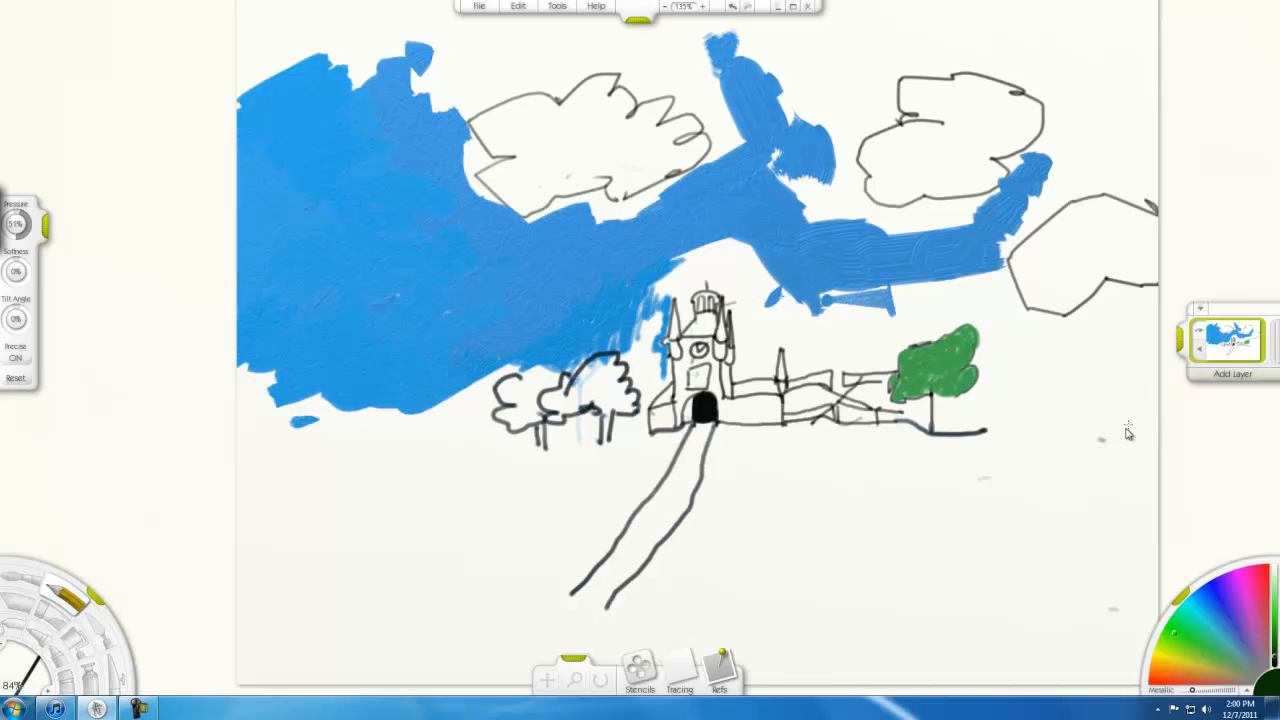
left_click(1218, 655)
left_click(1252, 655)
mouse_move(1275, 658)
left_mouse_down()
mouse_move(1275, 643)
mouse_move(1275, 664)
left_mouse_up()
left_click(1251, 670)
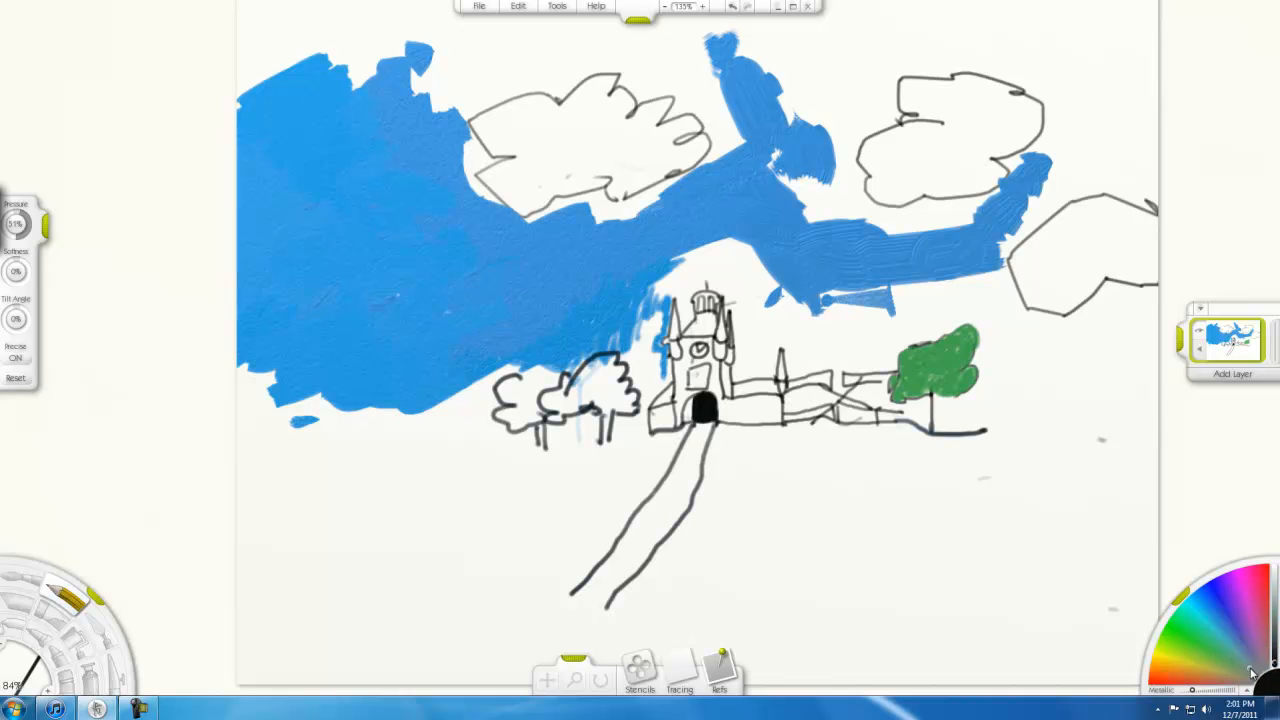
left_click(1194, 653)
left_click(1204, 644)
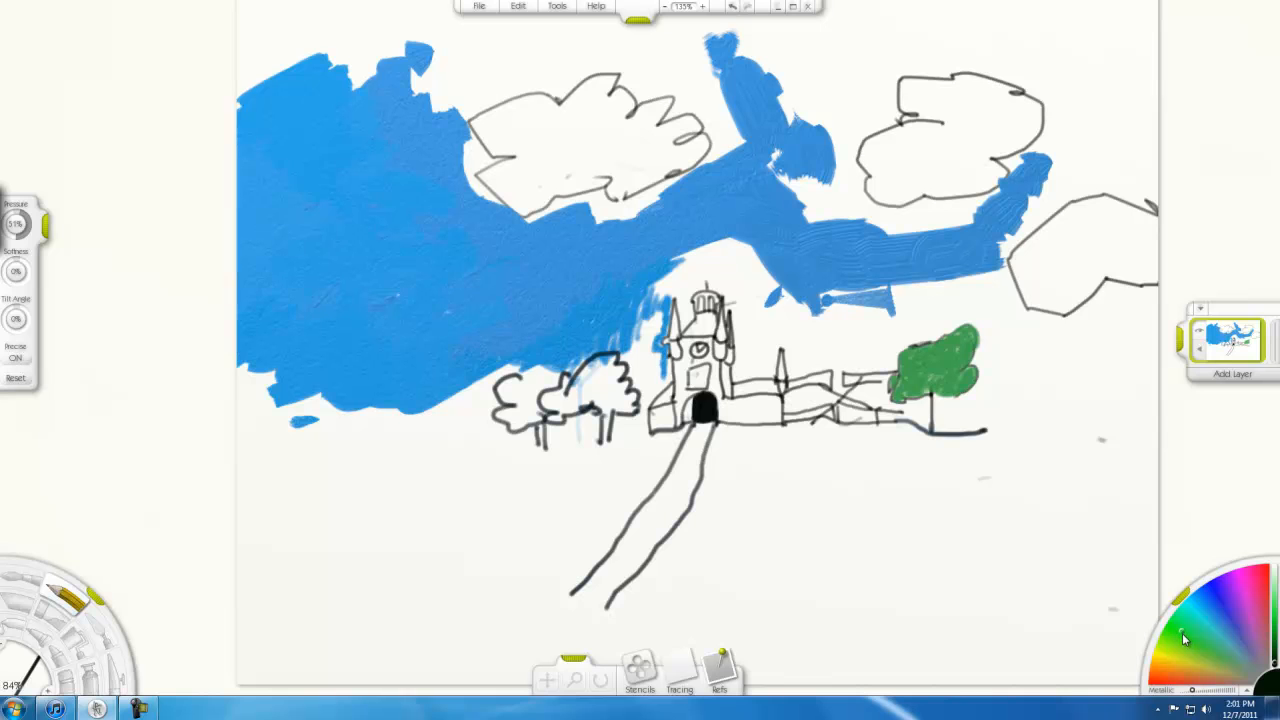
left_click(1275, 636)
mouse_move(590, 380)
left_mouse_down()
mouse_move(540, 405)
mouse_move(563, 383)
mouse_move(559, 405)
mouse_move(539, 402)
mouse_move(550, 398)
mouse_move(561, 422)
mouse_move(573, 409)
mouse_move(552, 392)
mouse_move(549, 410)
mouse_move(568, 400)
mouse_move(548, 410)
mouse_move(603, 398)
left_mouse_up()
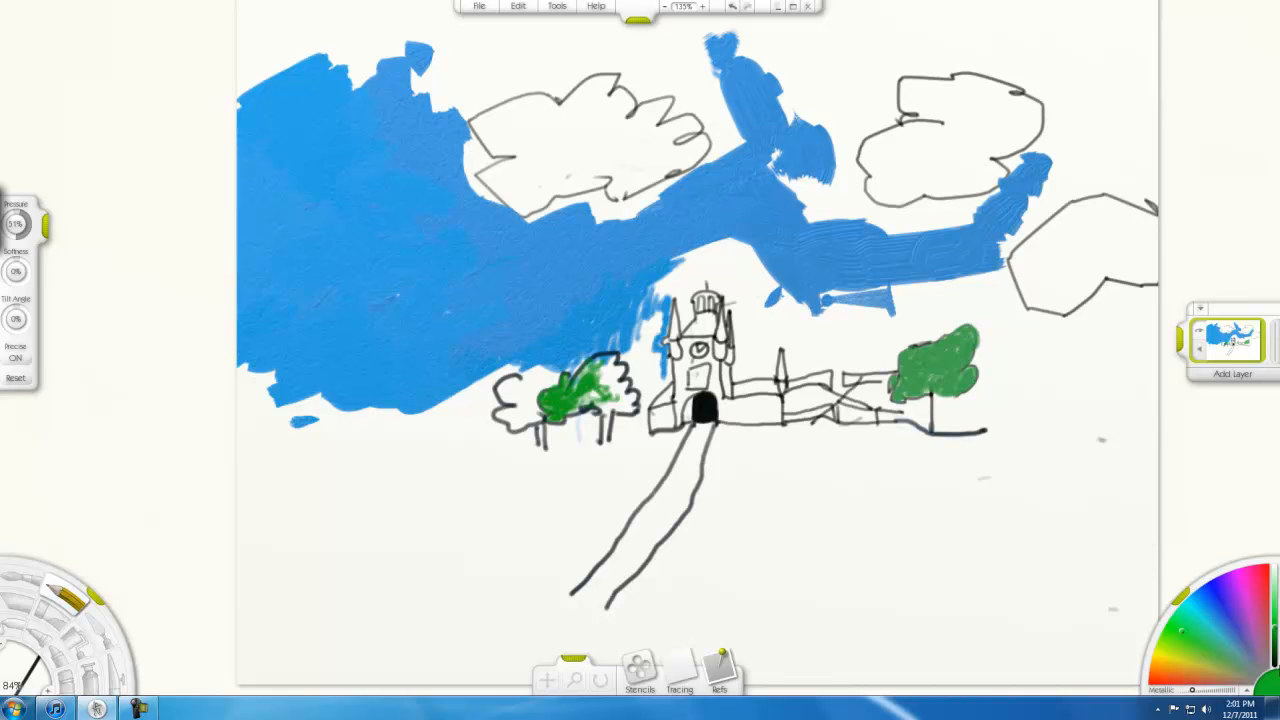
Darken the pencil to near black and draw two winding river banks from the building's right wing toward the canvas's lower right
left_click(1274, 664)
left_click_drag(908, 497, 930, 526)
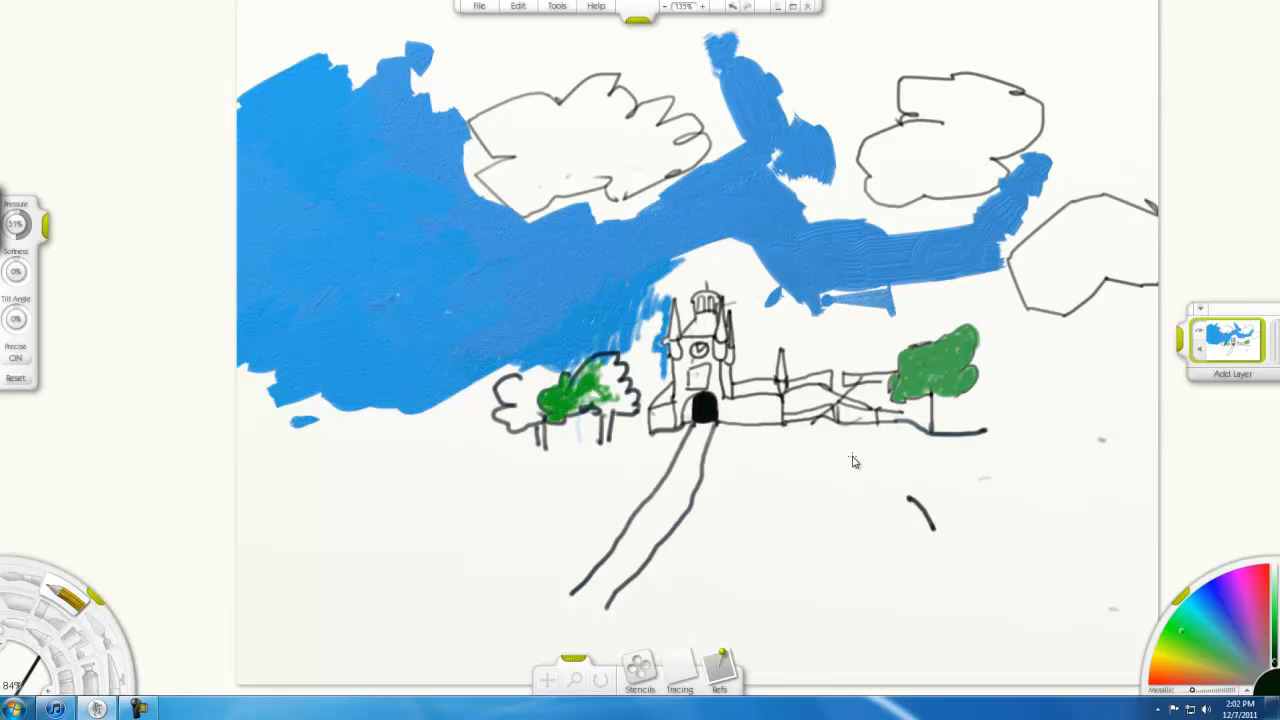
key("ctrl+z")
mouse_move(750, 194)
left_mouse_down()
mouse_move(810, 147)
mouse_move(912, 100)
left_mouse_up()
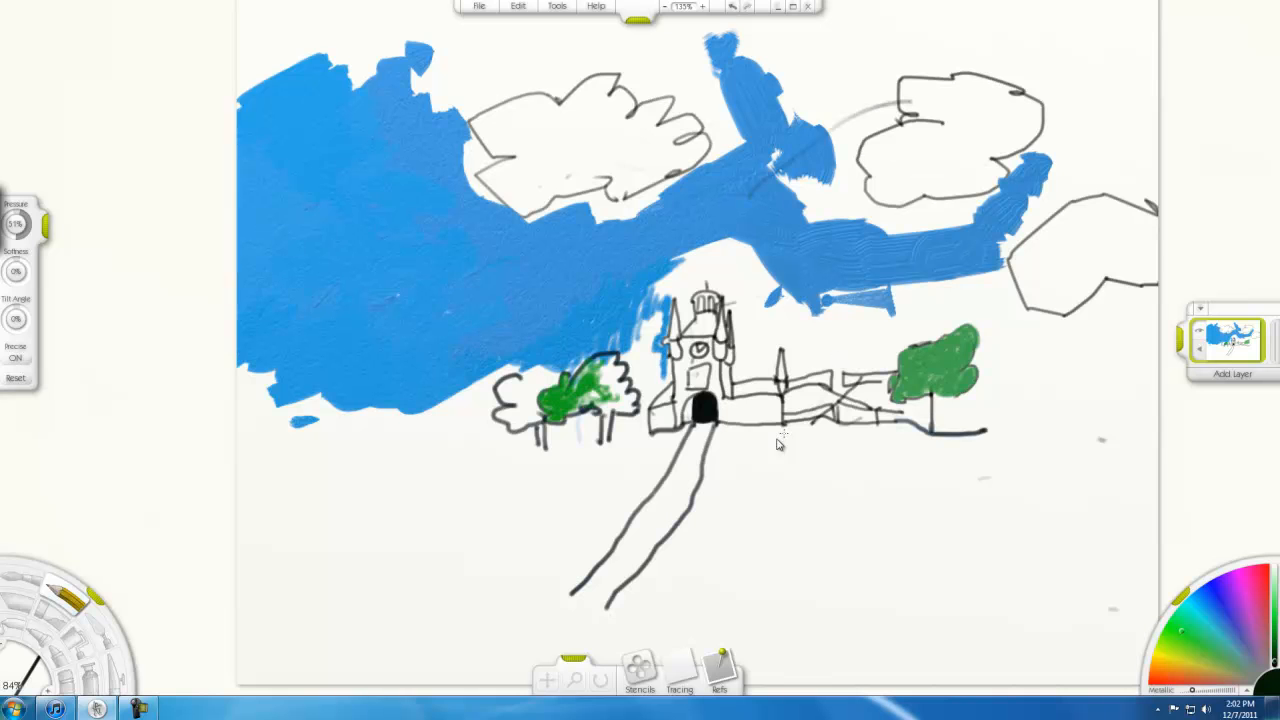
mouse_move(791, 435)
left_mouse_down()
mouse_move(846, 537)
mouse_move(1027, 581)
left_mouse_up()
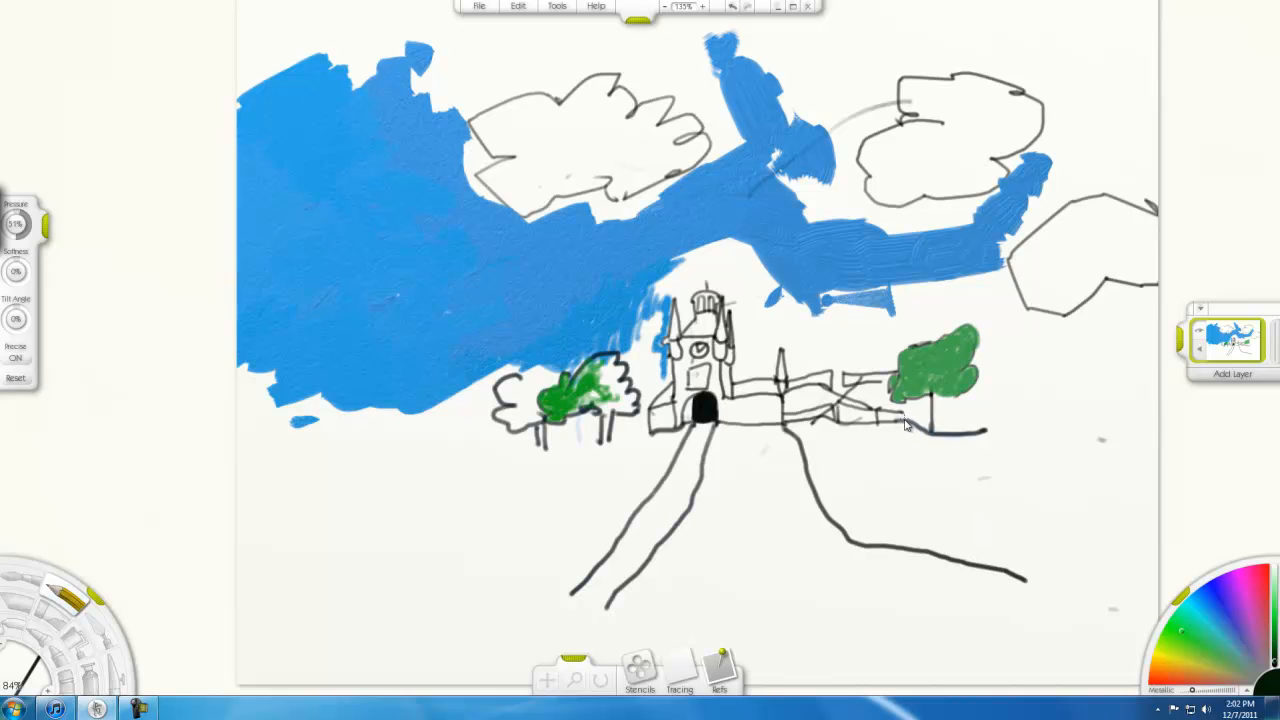
mouse_move(908, 424)
left_mouse_down()
mouse_move(997, 471)
mouse_move(1095, 476)
mouse_move(1151, 507)
left_mouse_up()
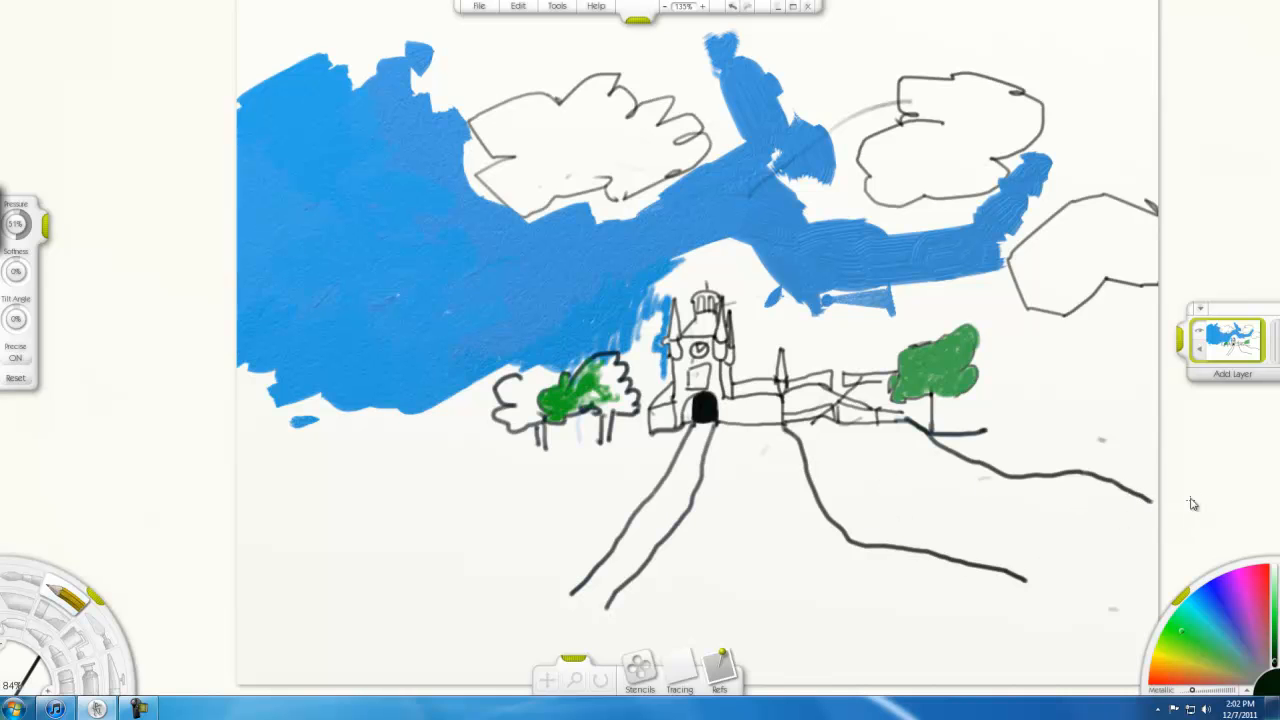
Change the pencil color to lavender blue and shade the start of the river just below the building's right wing
left_click(1222, 598)
left_click_drag(868, 440, 832, 458)
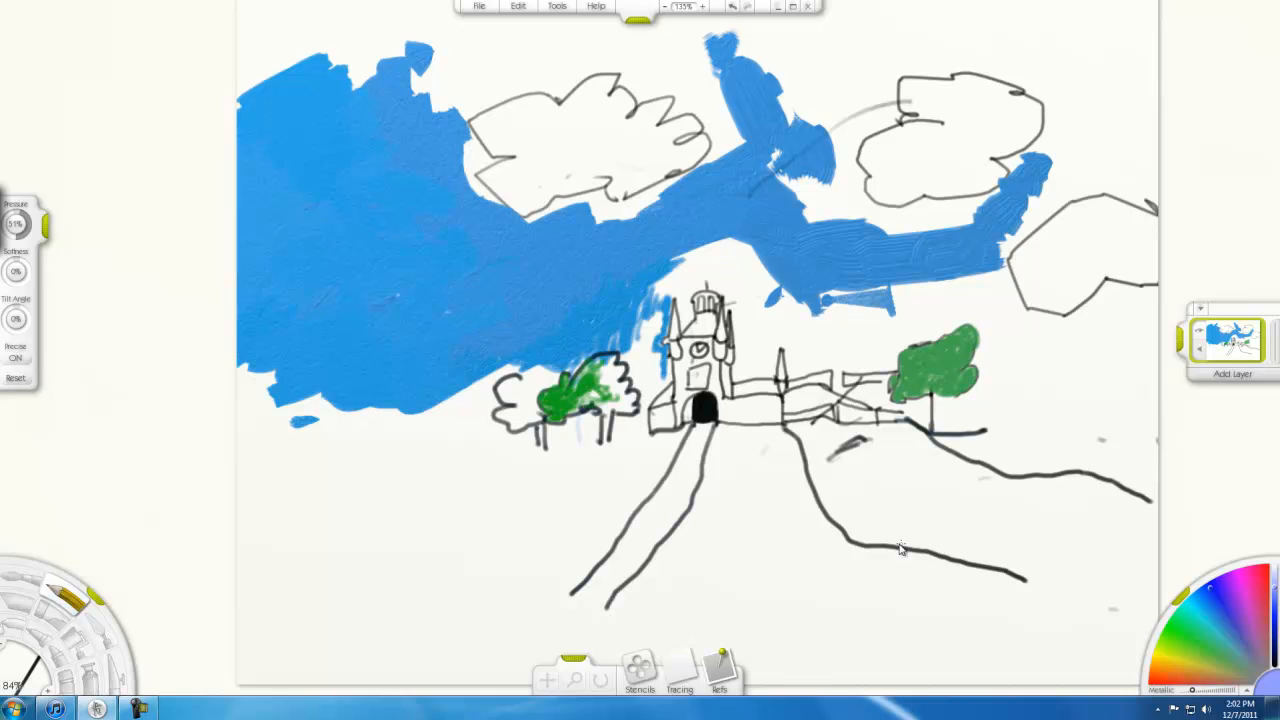
mouse_move(847, 467)
left_mouse_down()
mouse_move(878, 438)
mouse_move(831, 458)
mouse_move(815, 448)
mouse_move(821, 431)
mouse_move(894, 456)
mouse_move(830, 461)
left_mouse_up()
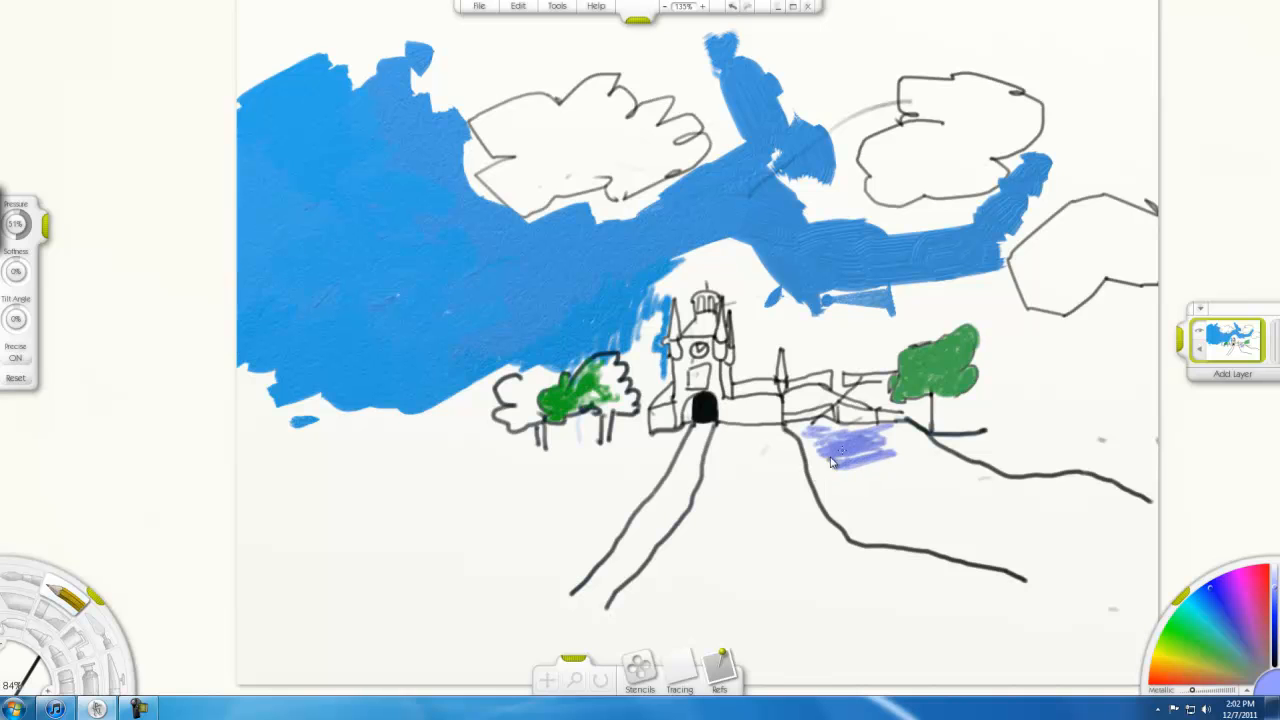
Fill the river between its two banks with lavender blue using the oil brush at 30% size
left_click(24, 586)
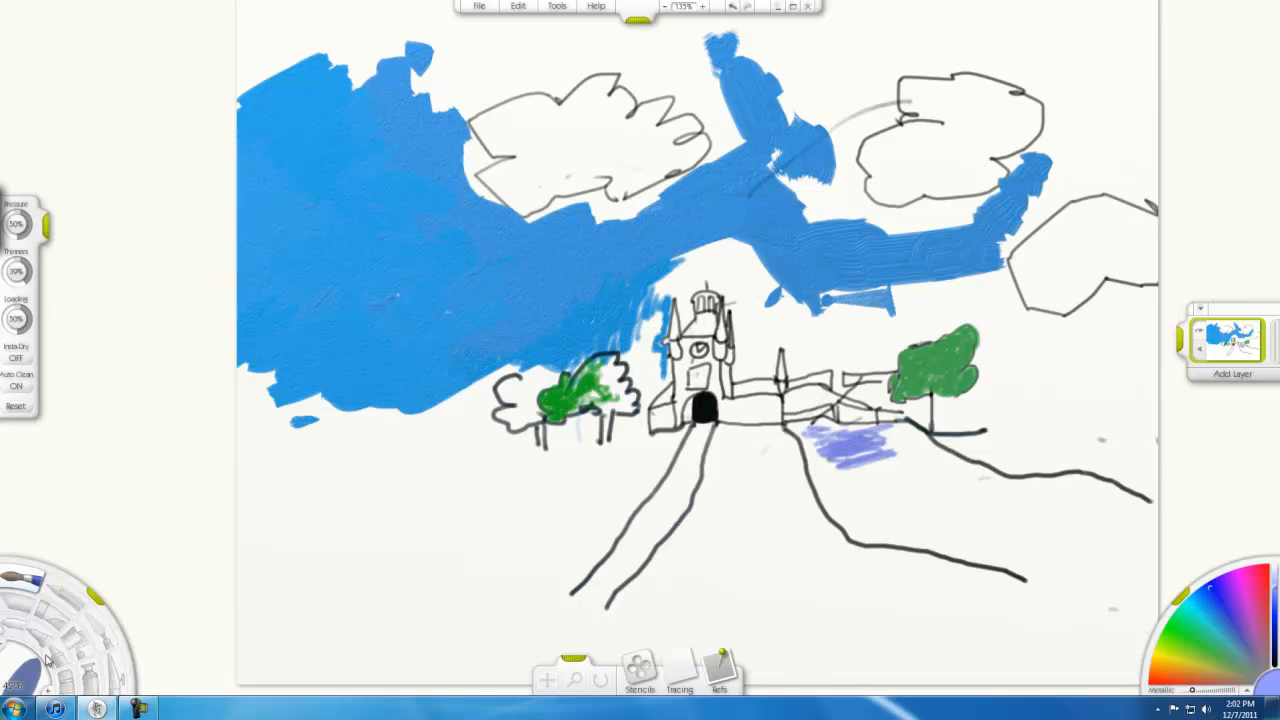
mouse_move(22, 690)
left_mouse_down()
mouse_move(34, 690)
mouse_move(22, 690)
left_mouse_up()
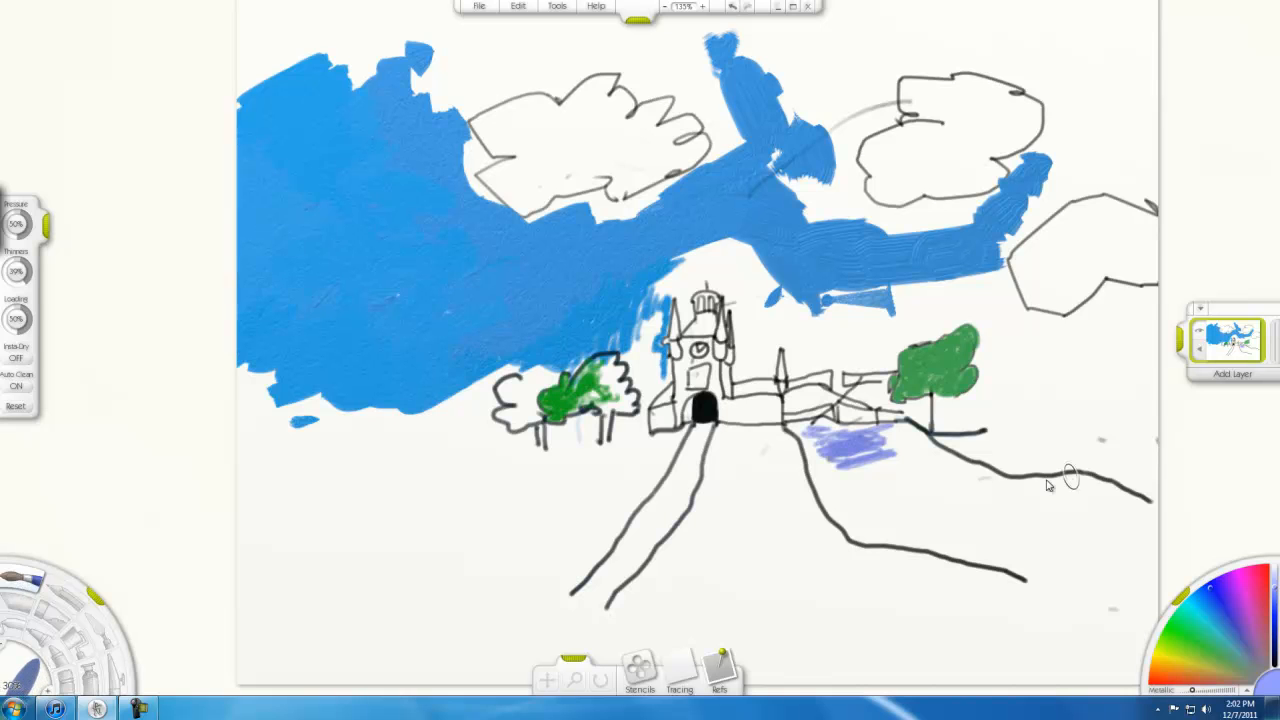
mouse_move(902, 487)
left_mouse_down()
mouse_move(940, 485)
mouse_move(903, 486)
mouse_move(893, 463)
mouse_move(909, 482)
mouse_move(1035, 497)
mouse_move(1105, 540)
mouse_move(1030, 548)
mouse_move(1003, 507)
mouse_move(934, 500)
mouse_move(910, 448)
mouse_move(1035, 510)
mouse_move(1062, 500)
mouse_move(1110, 558)
mouse_move(951, 520)
left_mouse_up()
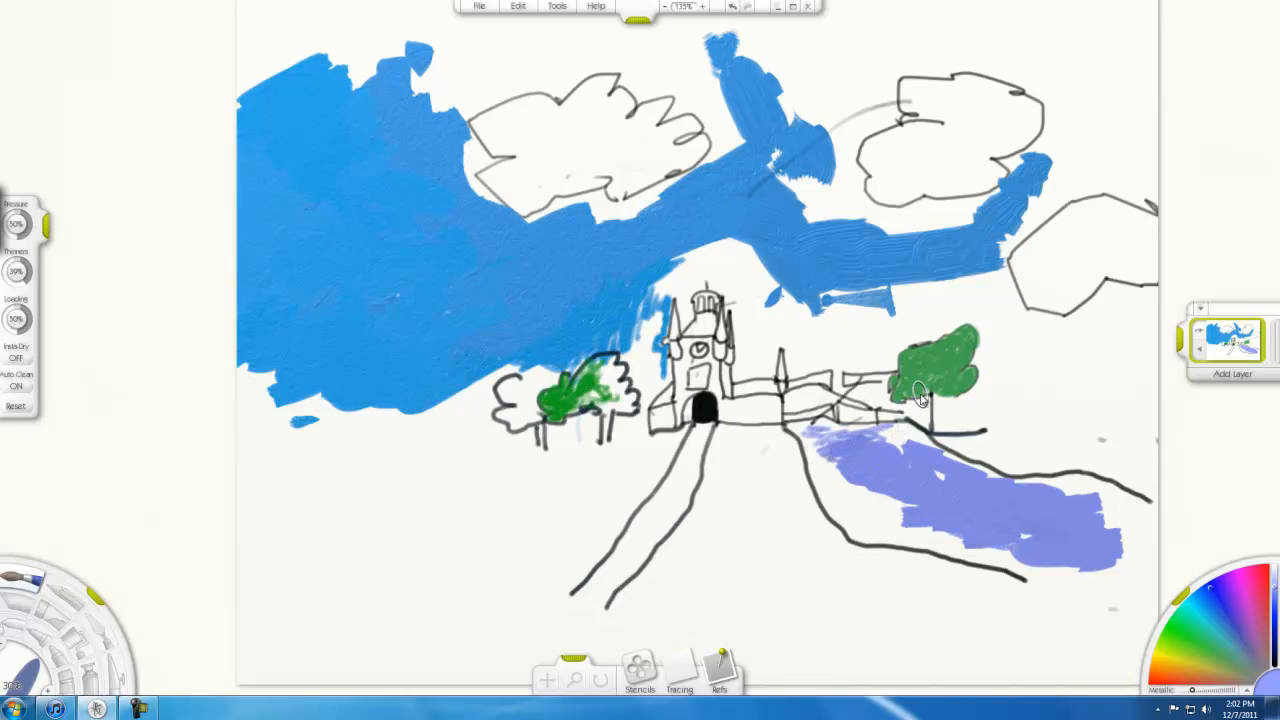
mouse_move(850, 476)
left_mouse_down()
mouse_move(846, 496)
mouse_move(881, 493)
left_mouse_up()
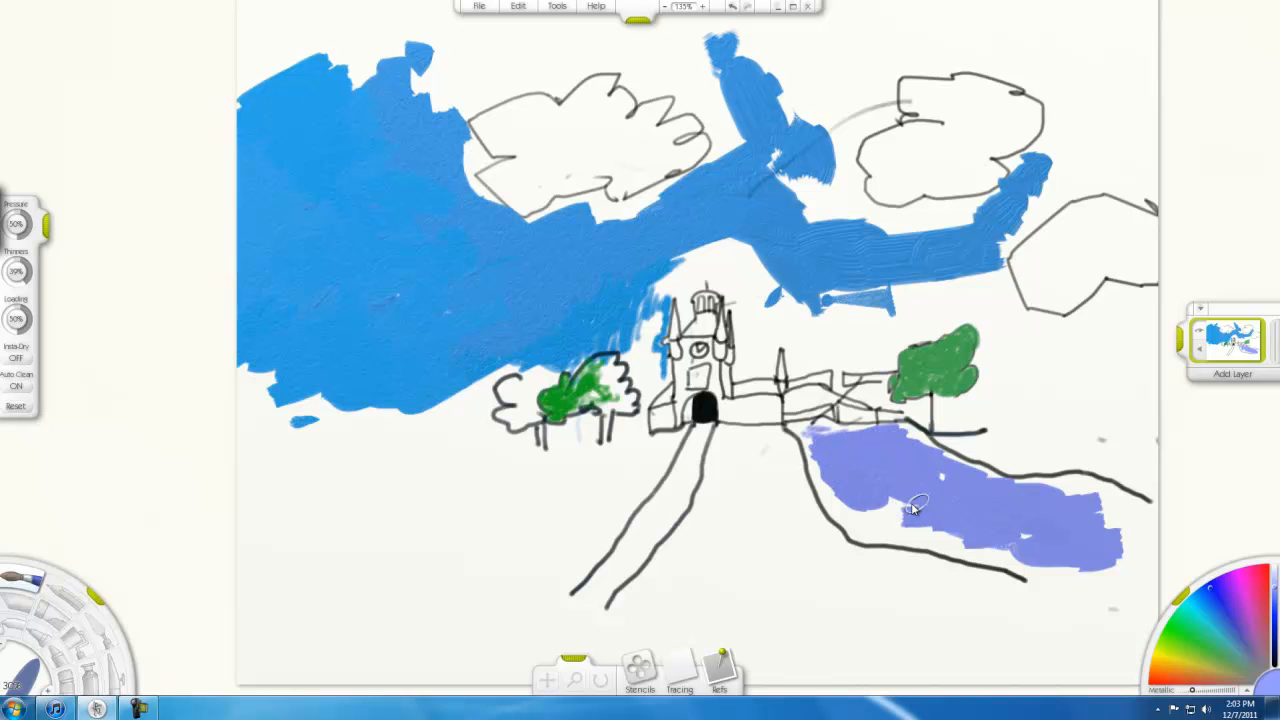
mouse_move(870, 505)
left_mouse_down()
mouse_move(880, 530)
mouse_move(950, 550)
mouse_move(1012, 548)
left_mouse_up()
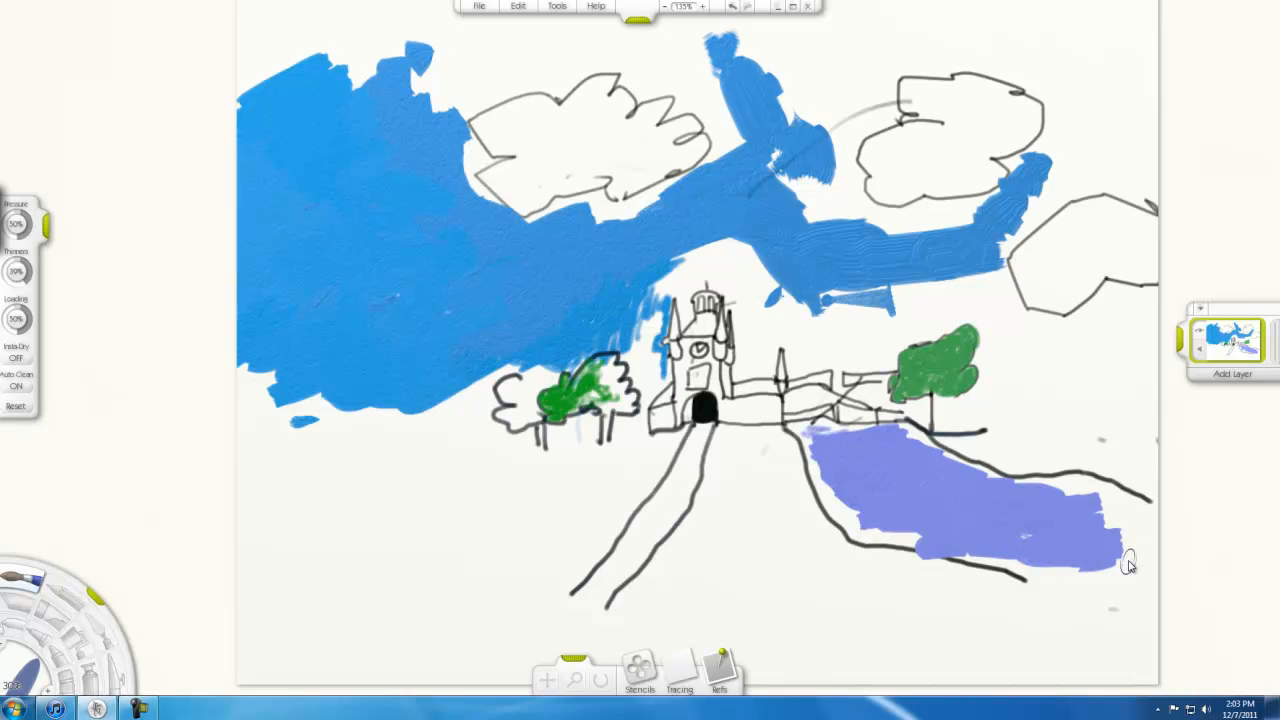
scroll(1102, 546, "up", 1)
mouse_move(1113, 568)
left_mouse_down()
mouse_move(1075, 588)
mouse_move(1058, 563)
mouse_move(1073, 555)
mouse_move(997, 563)
left_mouse_up()
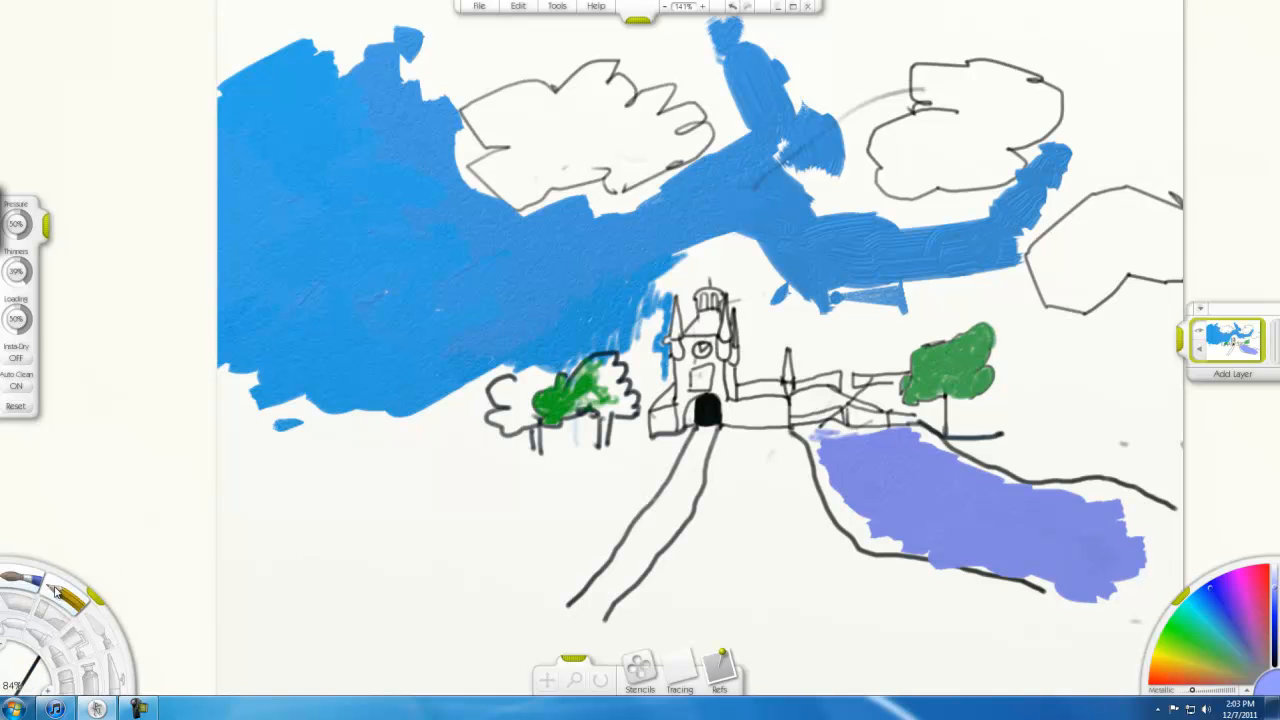
Draw a dark pencil ground line from the left trees to the building's base, and add light strokes at the river's lower end
left_click(58, 593)
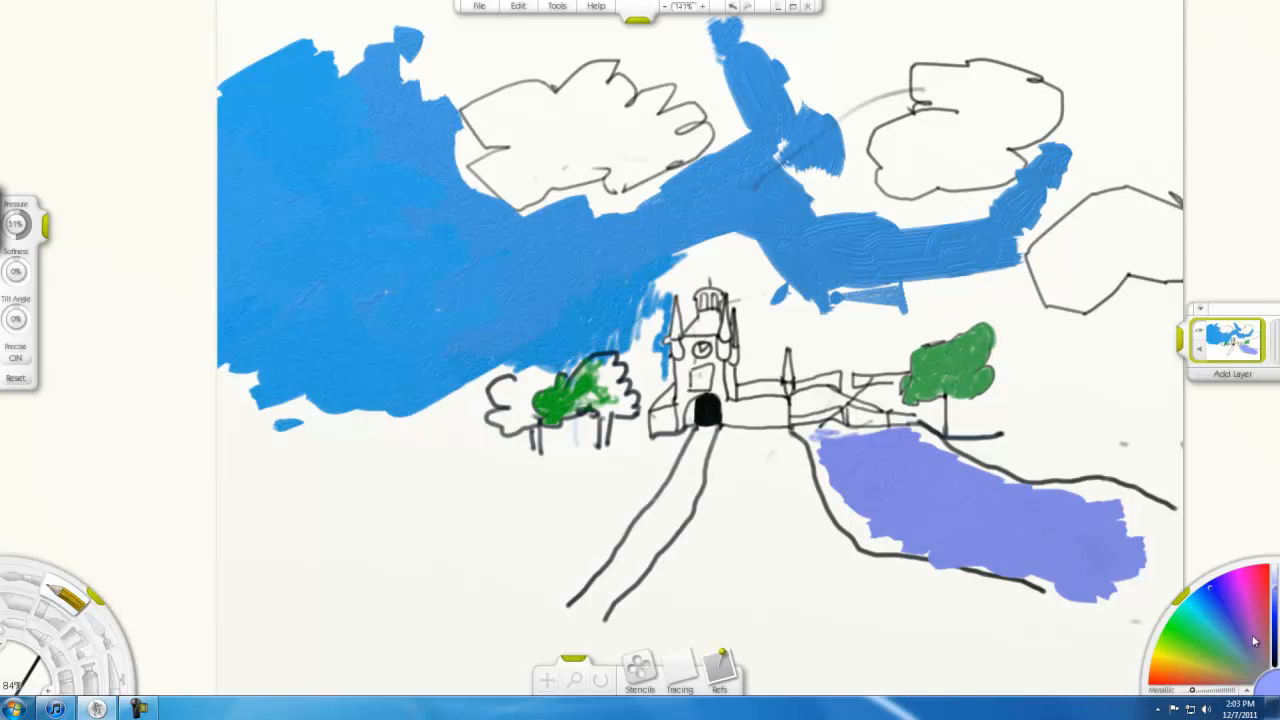
left_click(1273, 664)
left_click_drag(545, 460, 650, 433)
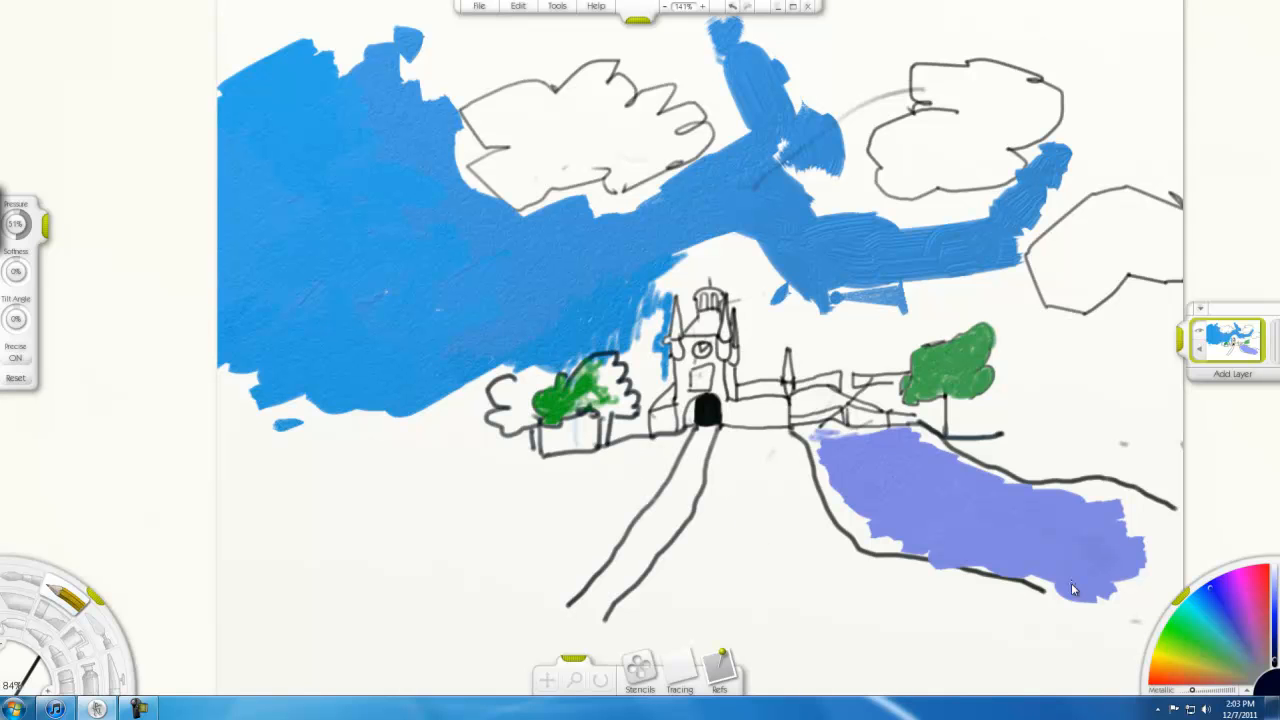
left_click_drag(1129, 561, 1115, 588)
mouse_move(1020, 571)
left_mouse_down()
mouse_move(1130, 526)
mouse_move(1162, 532)
left_mouse_up()
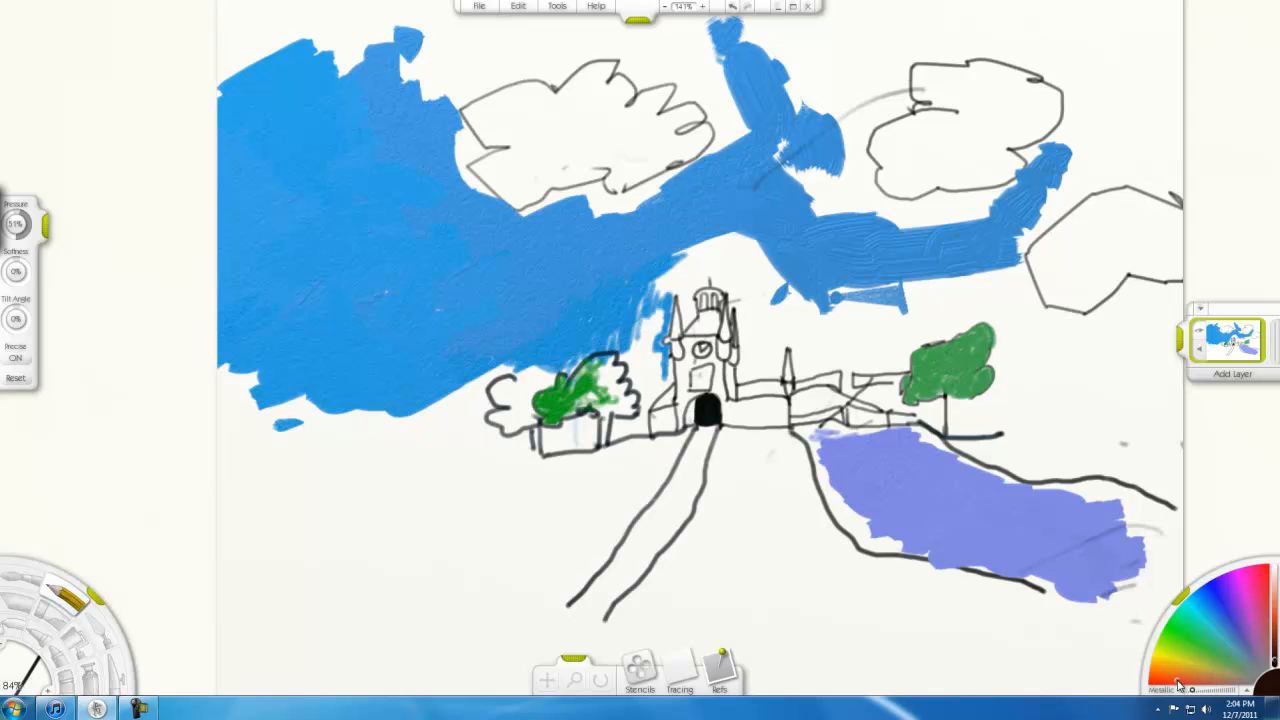
Choose a light brown and start painting the ground between the path and the river with the oil brush
left_click(1275, 613)
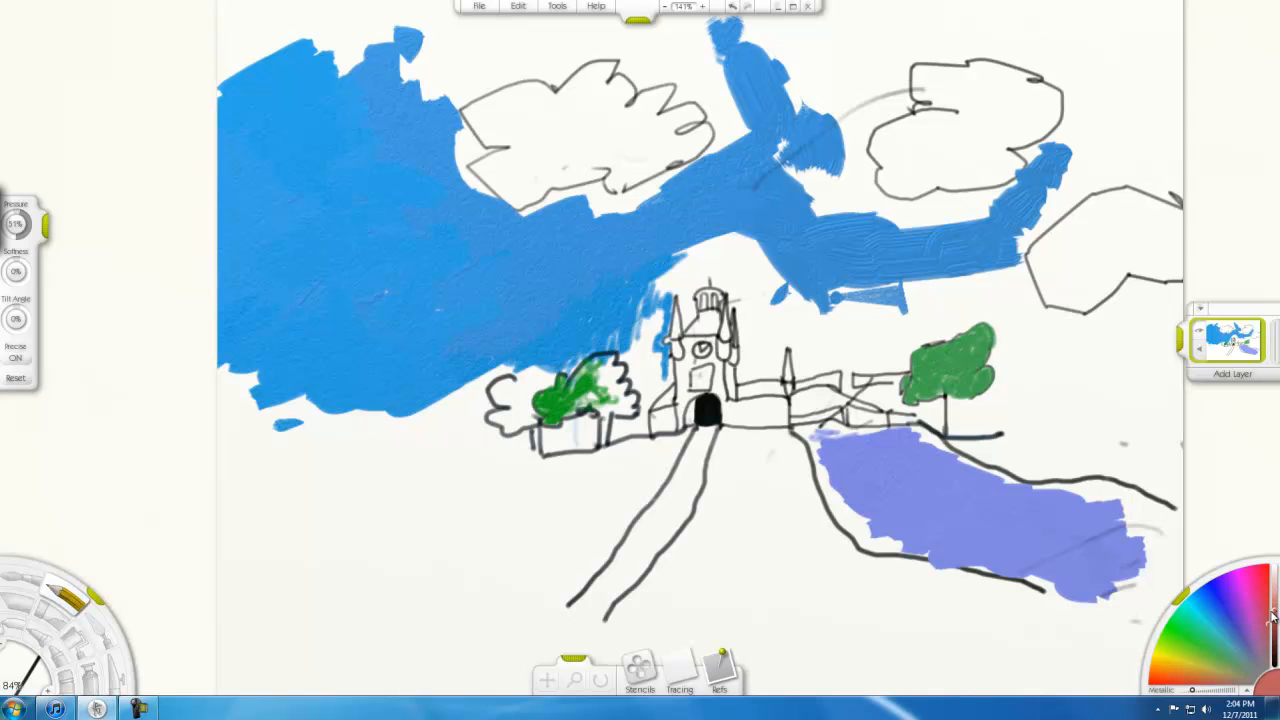
left_click(1208, 680)
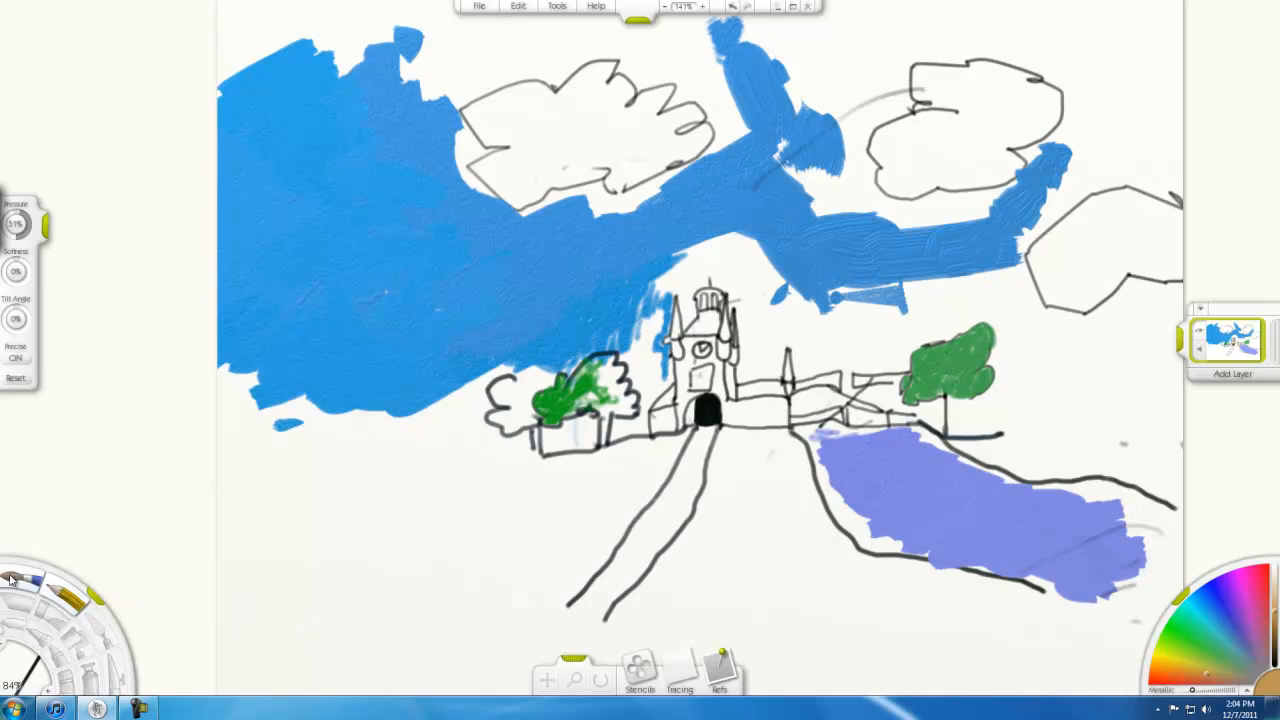
left_click(14, 580)
mouse_move(751, 468)
left_mouse_down()
mouse_move(748, 583)
mouse_move(948, 585)
mouse_move(978, 603)
mouse_move(960, 623)
mouse_move(712, 570)
mouse_move(702, 493)
mouse_move(722, 463)
mouse_move(745, 493)
mouse_move(737, 521)
mouse_move(799, 495)
mouse_move(738, 525)
mouse_move(769, 523)
mouse_move(744, 540)
mouse_move(760, 548)
mouse_move(713, 560)
left_mouse_up()
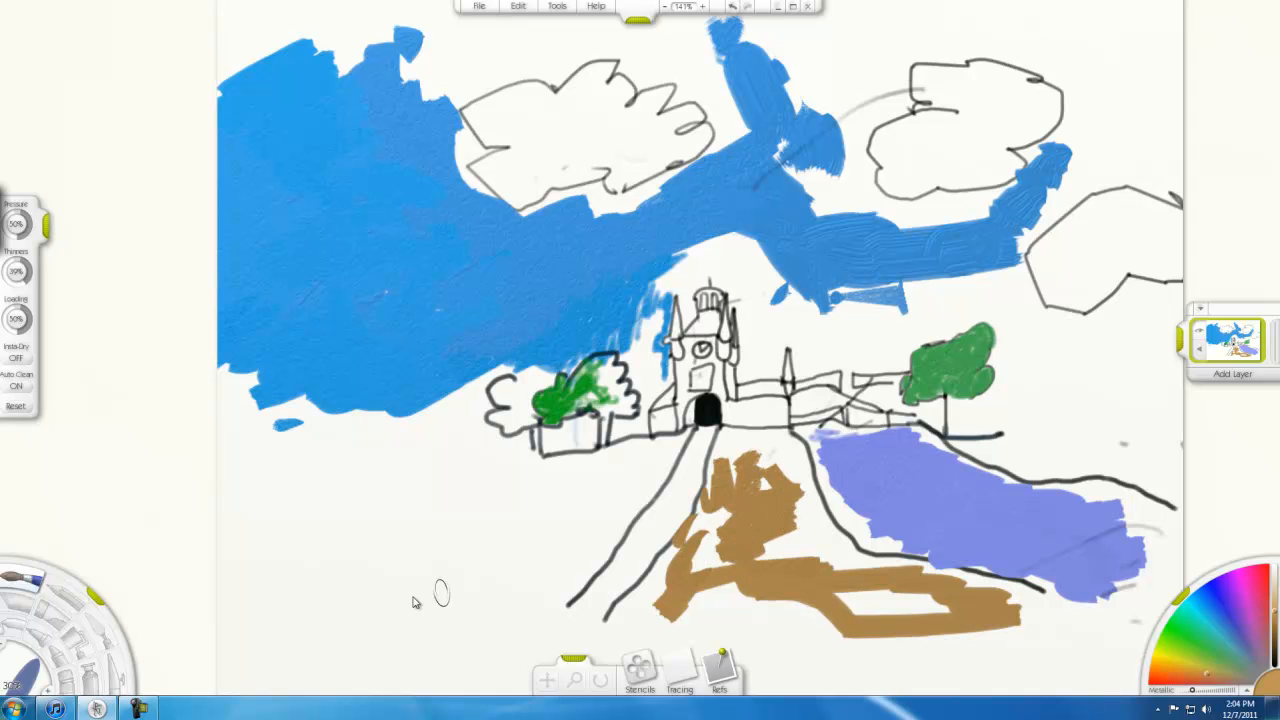
Enlarge the oil brush and fill most of the ground between the path and the river with brown
left_click(12, 678)
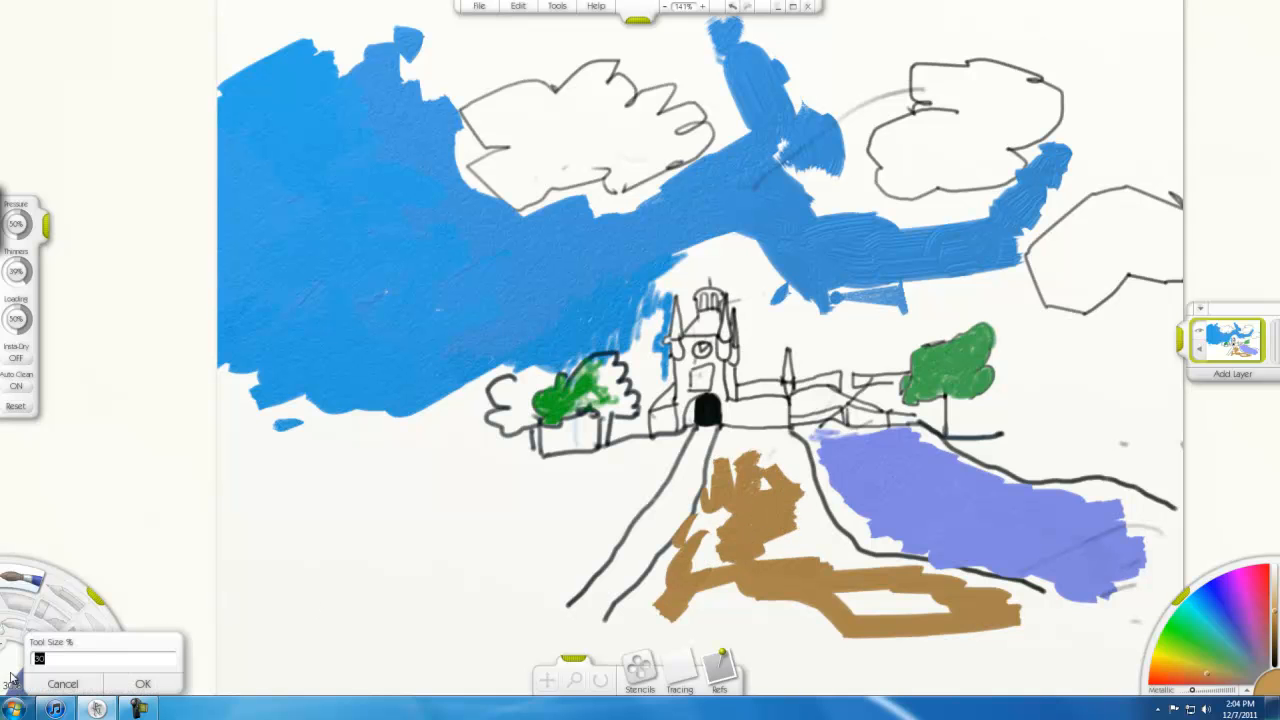
left_click(77, 687)
left_click_drag(17, 684, 31, 655)
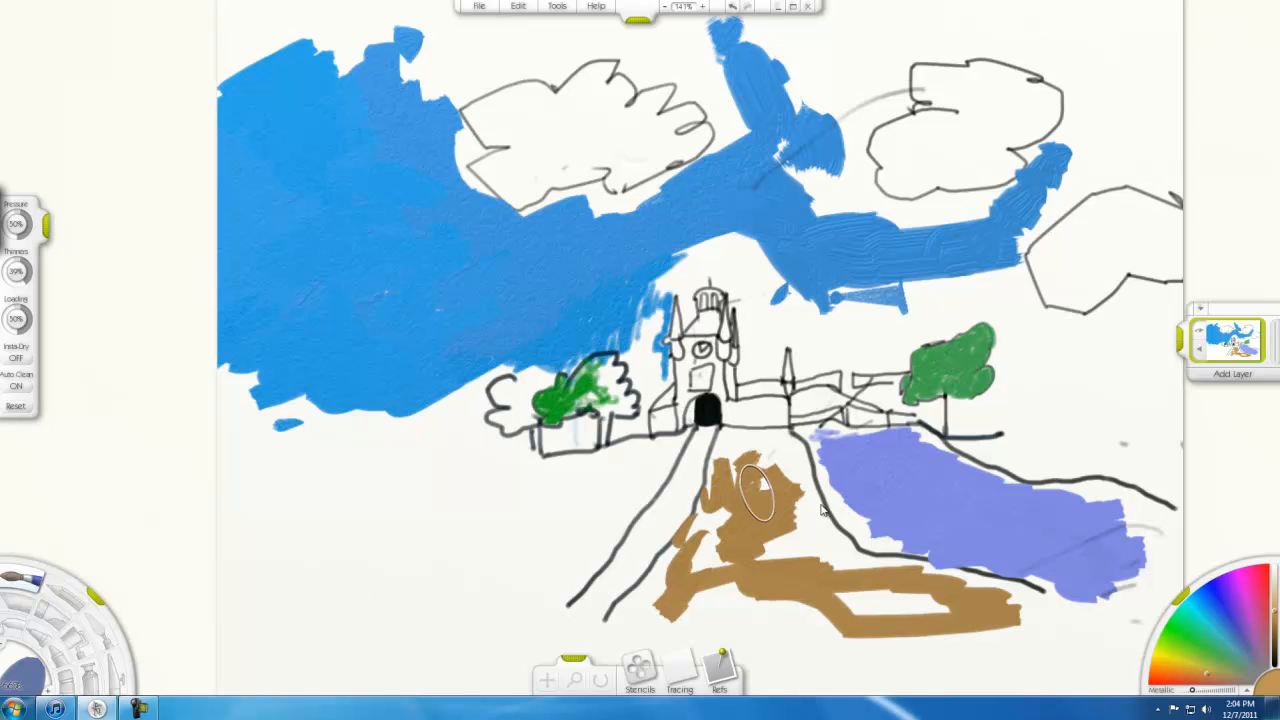
mouse_move(783, 588)
left_mouse_down()
mouse_move(727, 596)
mouse_move(919, 607)
mouse_move(875, 615)
mouse_move(1033, 640)
mouse_move(1022, 633)
mouse_move(1061, 629)
mouse_move(904, 659)
mouse_move(689, 609)
mouse_move(689, 596)
mouse_move(658, 620)
mouse_move(705, 549)
mouse_move(735, 535)
mouse_move(744, 563)
mouse_move(744, 525)
mouse_move(772, 531)
mouse_move(757, 487)
left_mouse_up()
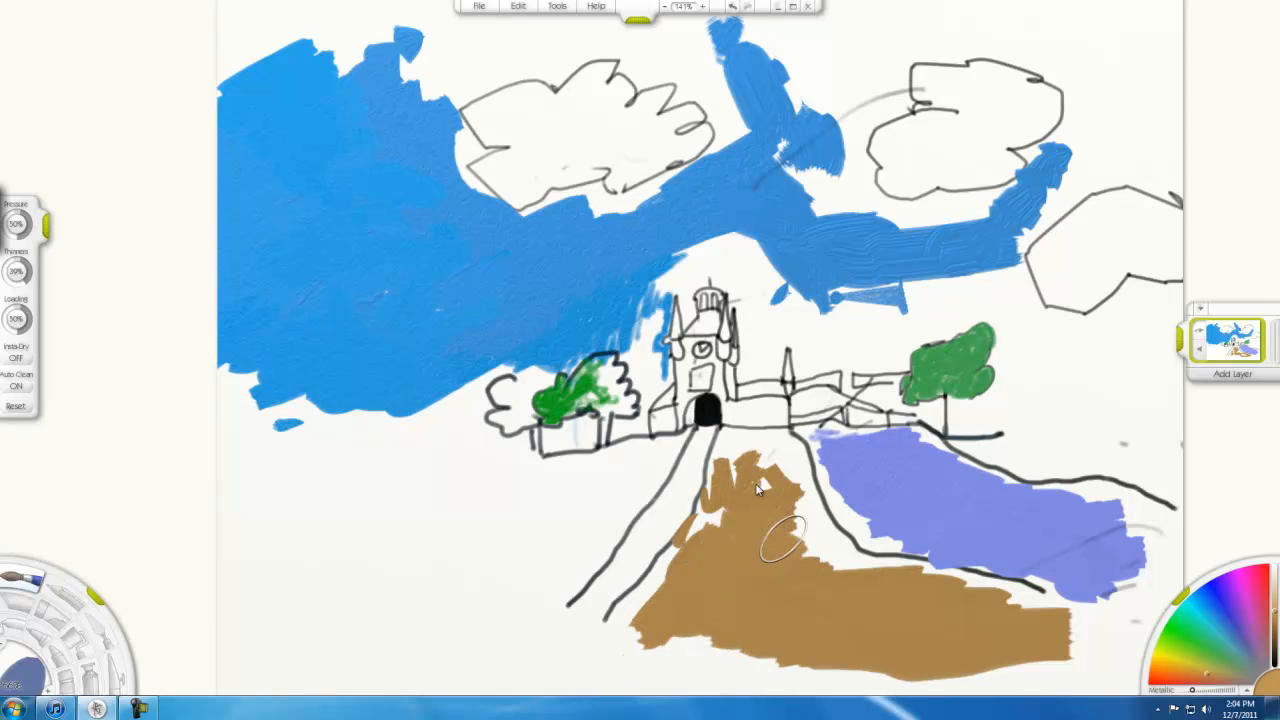
Paint the ground left of the path brown, and cover the remaining gaps and lower right part of the ground beside the river
left_click_drag(500, 514, 614, 476)
mouse_move(496, 515)
left_mouse_down()
mouse_move(421, 516)
mouse_move(436, 499)
mouse_move(556, 486)
mouse_move(544, 489)
mouse_move(562, 505)
mouse_move(489, 576)
mouse_move(545, 562)
mouse_move(606, 500)
mouse_move(540, 559)
mouse_move(483, 552)
mouse_move(485, 541)
mouse_move(395, 575)
mouse_move(497, 586)
mouse_move(554, 558)
mouse_move(606, 494)
left_mouse_up()
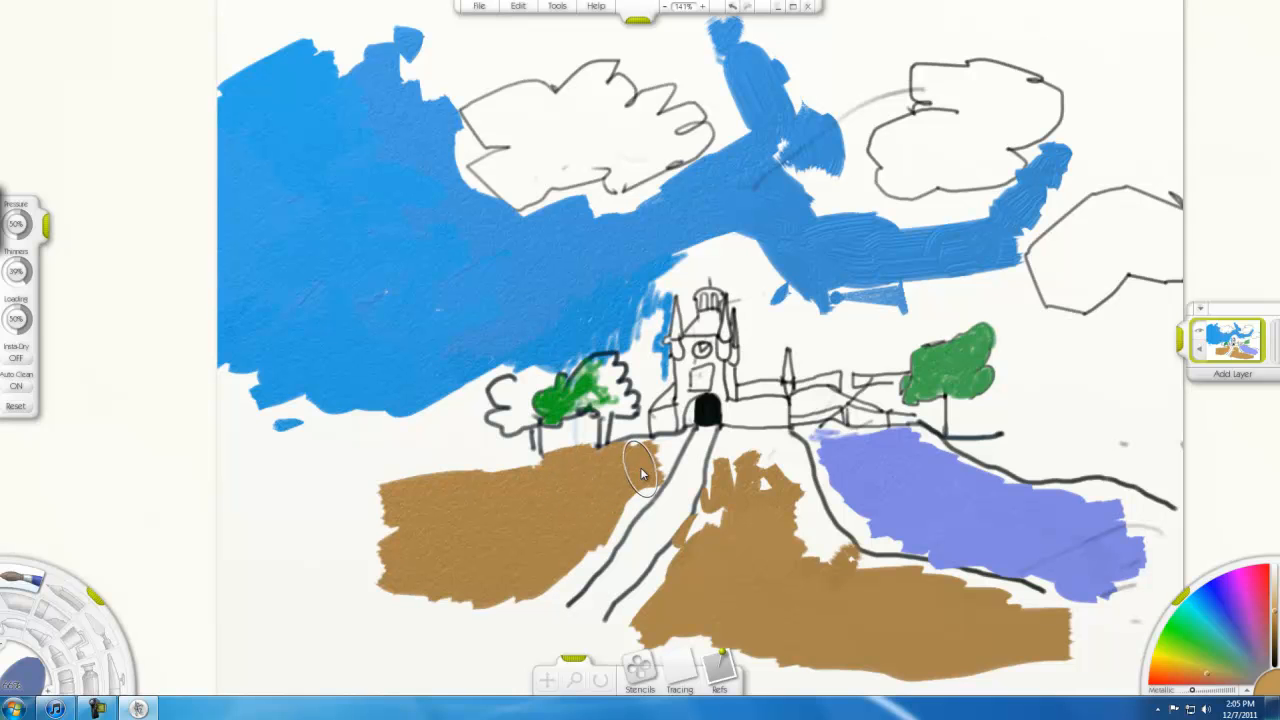
mouse_move(368, 562)
left_mouse_down()
mouse_move(395, 535)
mouse_move(352, 527)
mouse_move(400, 516)
left_mouse_up()
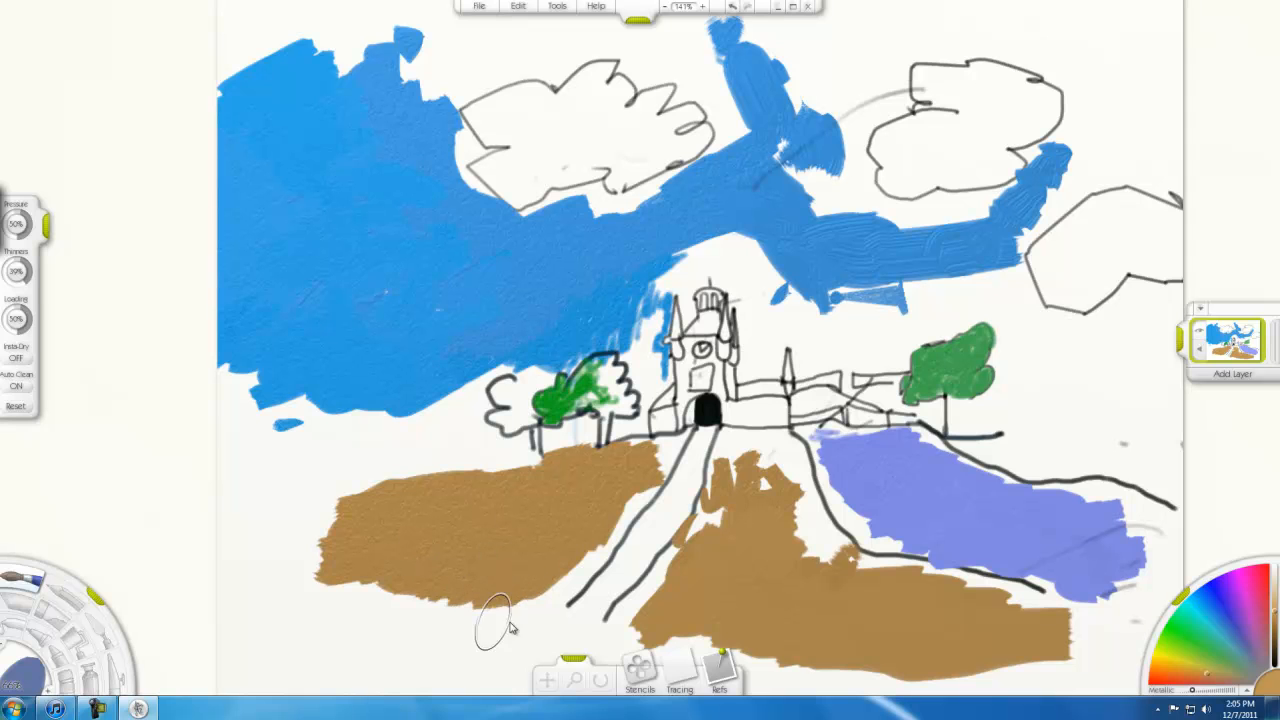
mouse_move(764, 492)
left_mouse_down()
mouse_move(718, 547)
mouse_move(797, 530)
mouse_move(792, 521)
mouse_move(814, 578)
left_mouse_up()
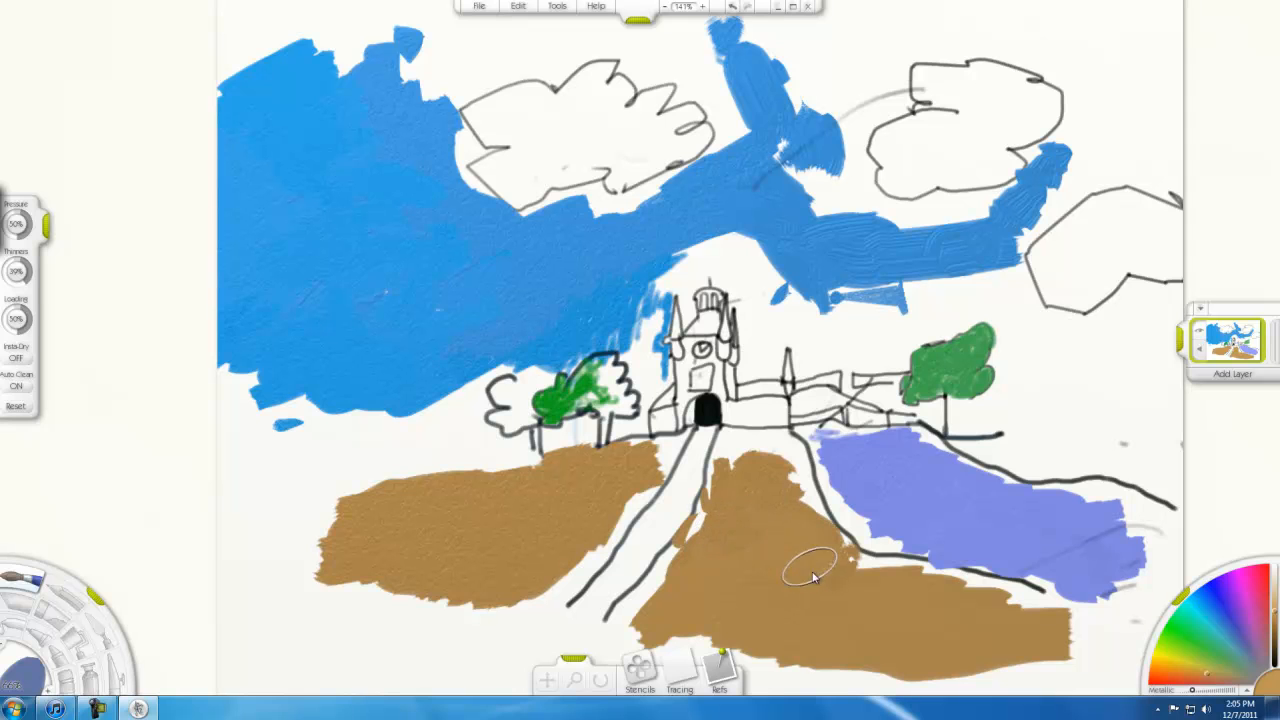
mouse_move(773, 495)
left_mouse_down()
mouse_move(869, 588)
mouse_move(857, 595)
mouse_move(887, 592)
mouse_move(848, 598)
mouse_move(834, 580)
mouse_move(841, 594)
mouse_move(922, 607)
mouse_move(822, 655)
mouse_move(845, 663)
mouse_move(1061, 621)
mouse_move(1097, 631)
mouse_move(1085, 650)
mouse_move(855, 685)
left_mouse_up()
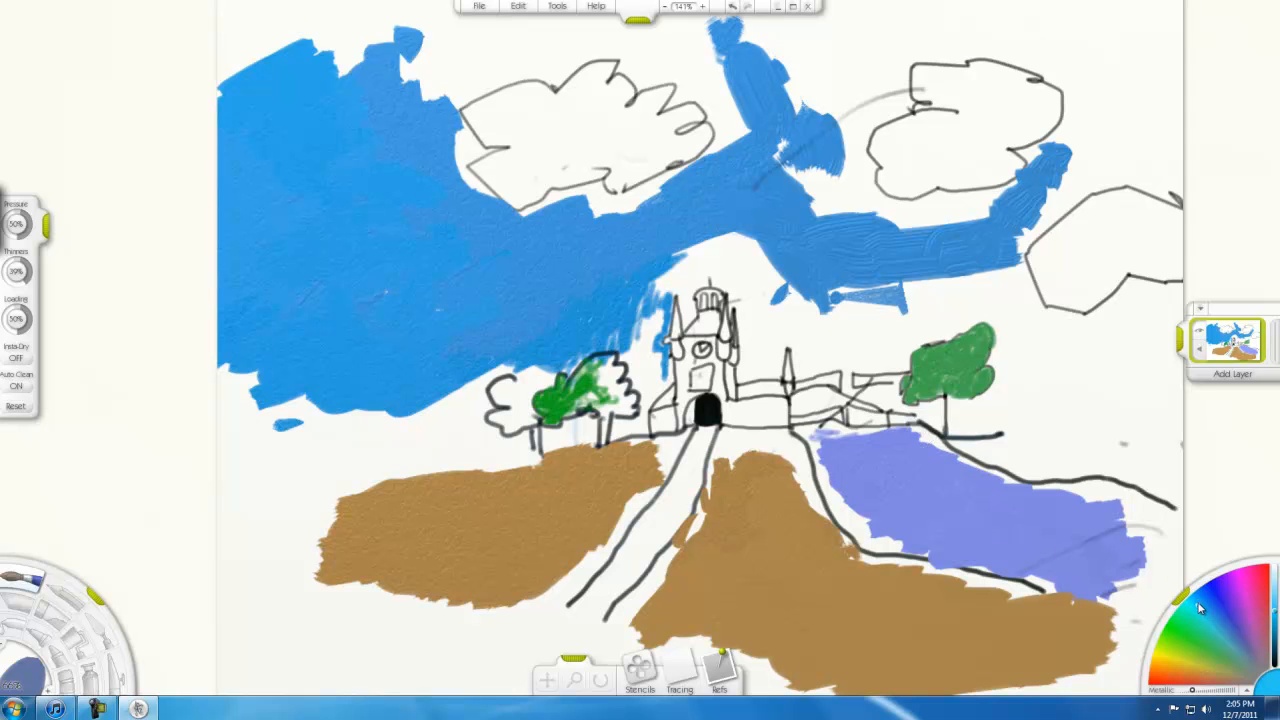
Paint bright sky blue over the sky right of the tower and across the lower sky on its left to the canvas edge
mouse_move(793, 272)
left_mouse_down()
mouse_move(748, 241)
mouse_move(793, 261)
mouse_move(753, 252)
mouse_move(782, 267)
mouse_move(784, 300)
mouse_move(867, 288)
mouse_move(827, 301)
mouse_move(825, 329)
mouse_move(848, 327)
mouse_move(937, 283)
mouse_move(886, 304)
mouse_move(924, 289)
mouse_move(897, 265)
mouse_move(832, 258)
mouse_move(807, 226)
mouse_move(833, 204)
mouse_move(818, 193)
mouse_move(834, 188)
mouse_move(876, 224)
mouse_move(860, 233)
mouse_move(934, 234)
mouse_move(843, 327)
mouse_move(794, 290)
mouse_move(774, 302)
mouse_move(780, 262)
left_mouse_up()
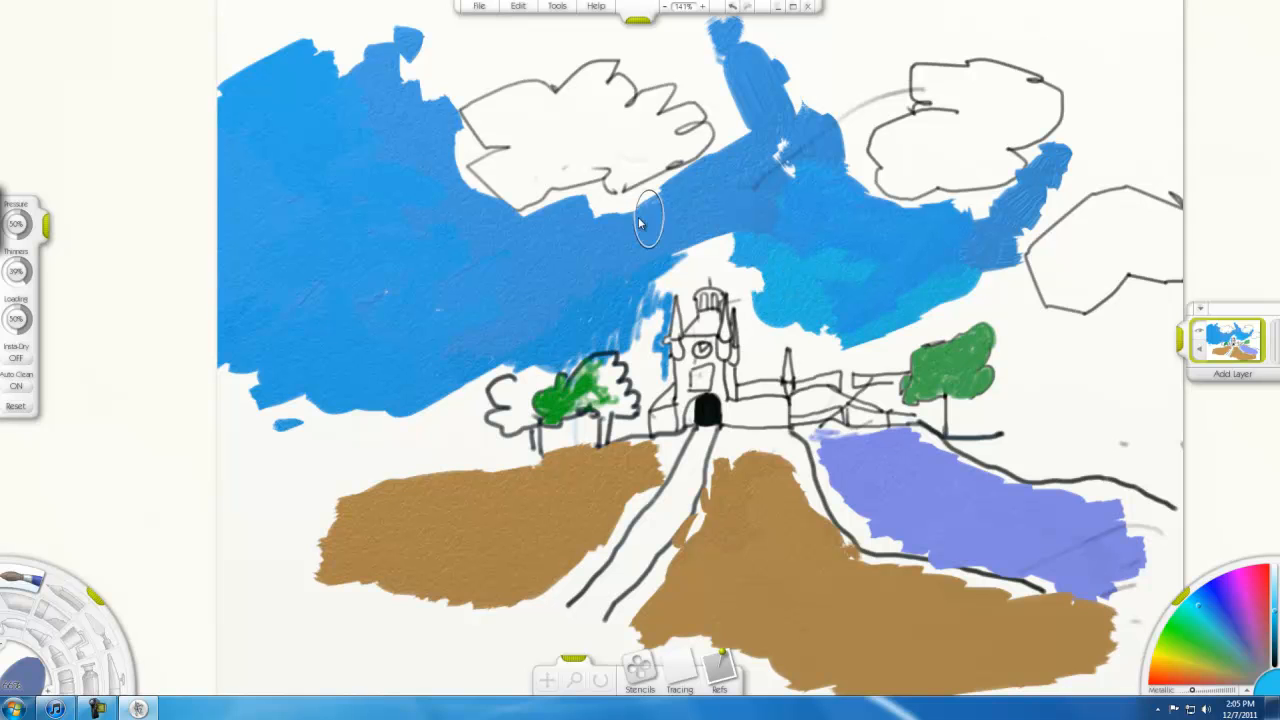
mouse_move(451, 328)
left_mouse_down()
mouse_move(492, 326)
mouse_move(409, 386)
mouse_move(380, 366)
mouse_move(343, 371)
mouse_move(420, 323)
mouse_move(343, 286)
mouse_move(327, 252)
left_mouse_up()
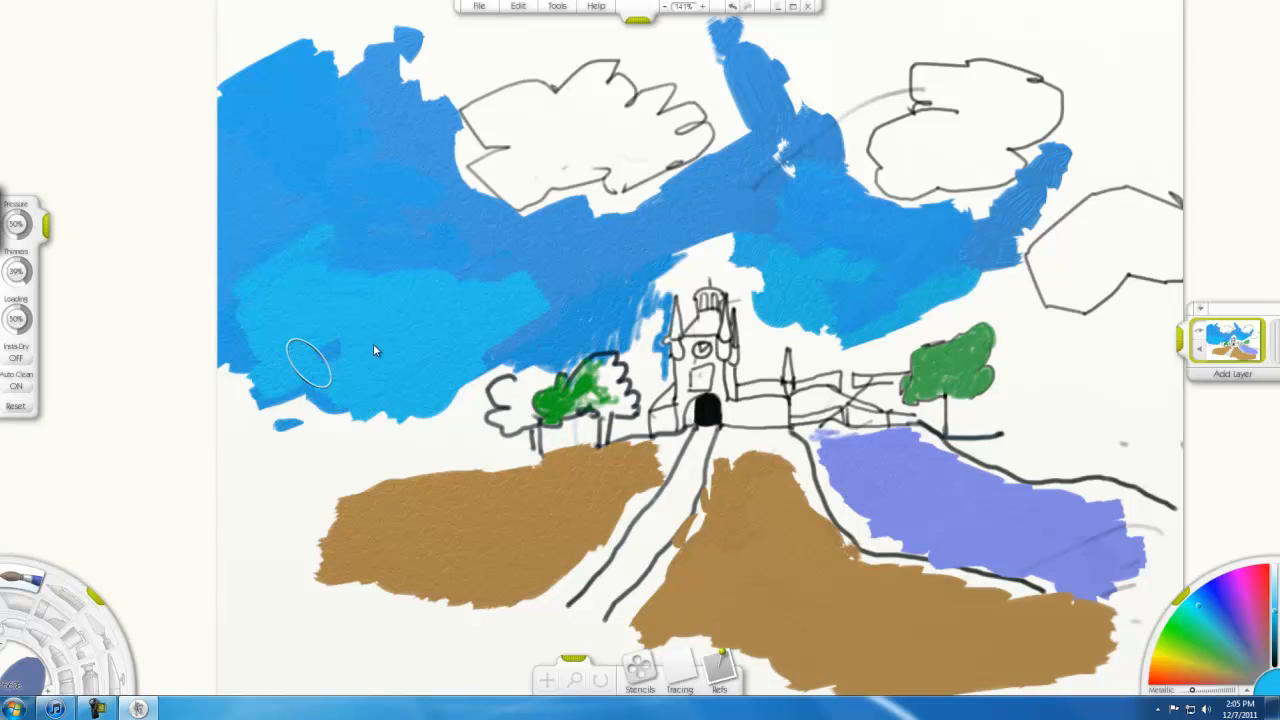
left_click_drag(314, 385, 230, 358)
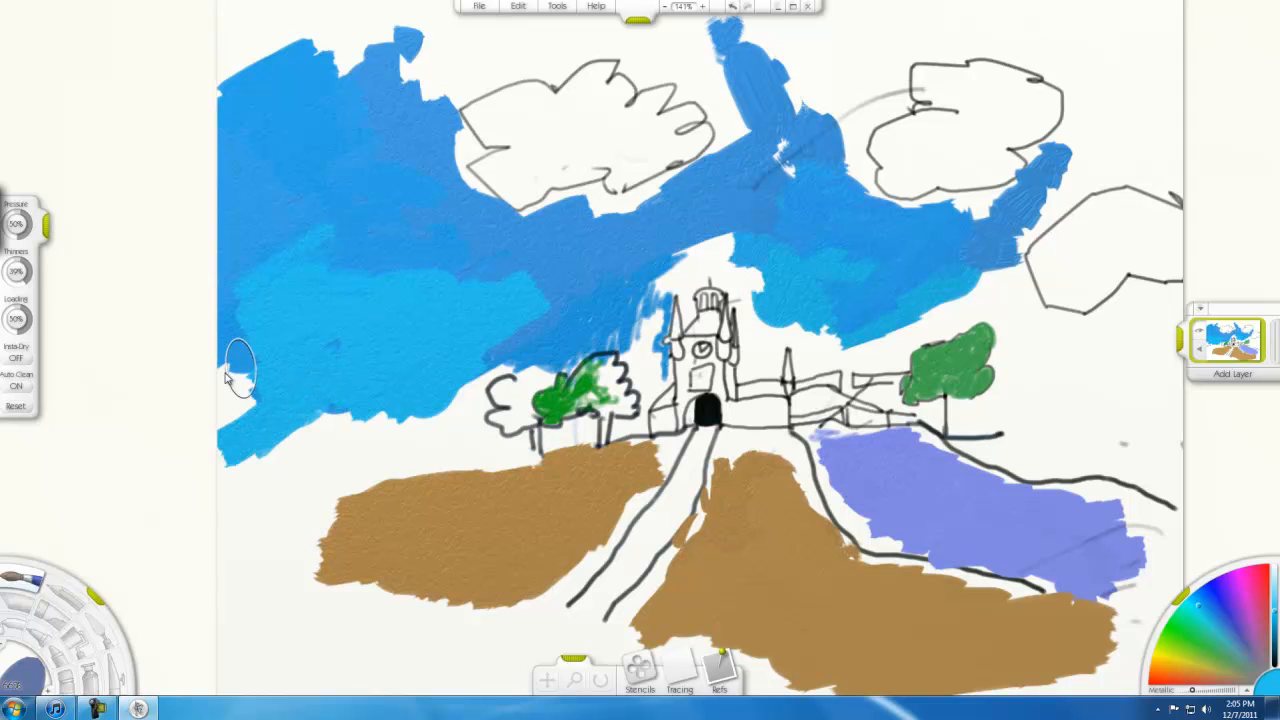
mouse_move(281, 262)
left_mouse_down()
mouse_move(306, 220)
mouse_move(523, 286)
mouse_move(604, 292)
mouse_move(560, 300)
mouse_move(557, 334)
mouse_move(503, 343)
left_mouse_up()
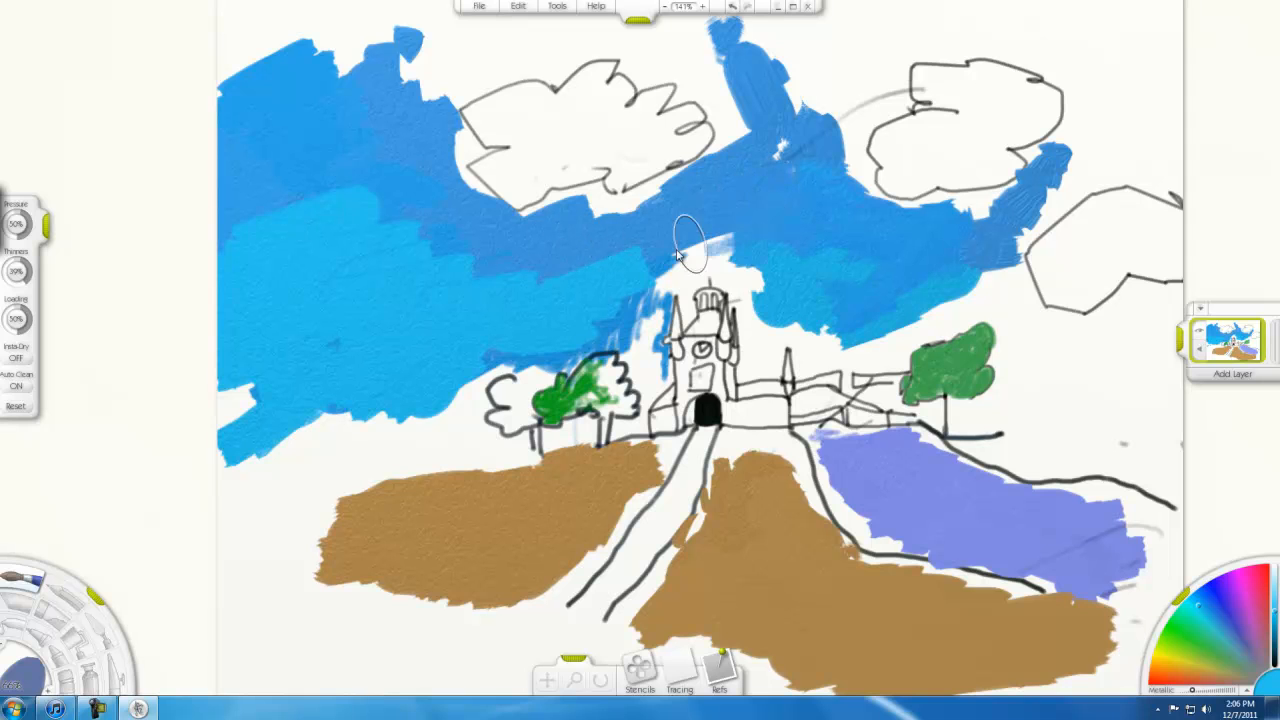
Extend the bright blue sky above the tower, around its right side and behind the right tree to the canvas's right edge
mouse_move(790, 240)
left_mouse_down()
mouse_move(658, 258)
mouse_move(715, 242)
mouse_move(742, 205)
mouse_move(735, 220)
mouse_move(841, 236)
mouse_move(887, 262)
mouse_move(870, 288)
mouse_move(964, 270)
mouse_move(1004, 293)
mouse_move(1036, 360)
mouse_move(1069, 361)
mouse_move(1176, 302)
mouse_move(1125, 328)
mouse_move(1132, 343)
mouse_move(1179, 340)
mouse_move(1160, 365)
mouse_move(1095, 385)
mouse_move(1149, 376)
mouse_move(1135, 390)
mouse_move(1060, 383)
mouse_move(1030, 400)
mouse_move(1143, 410)
left_mouse_up()
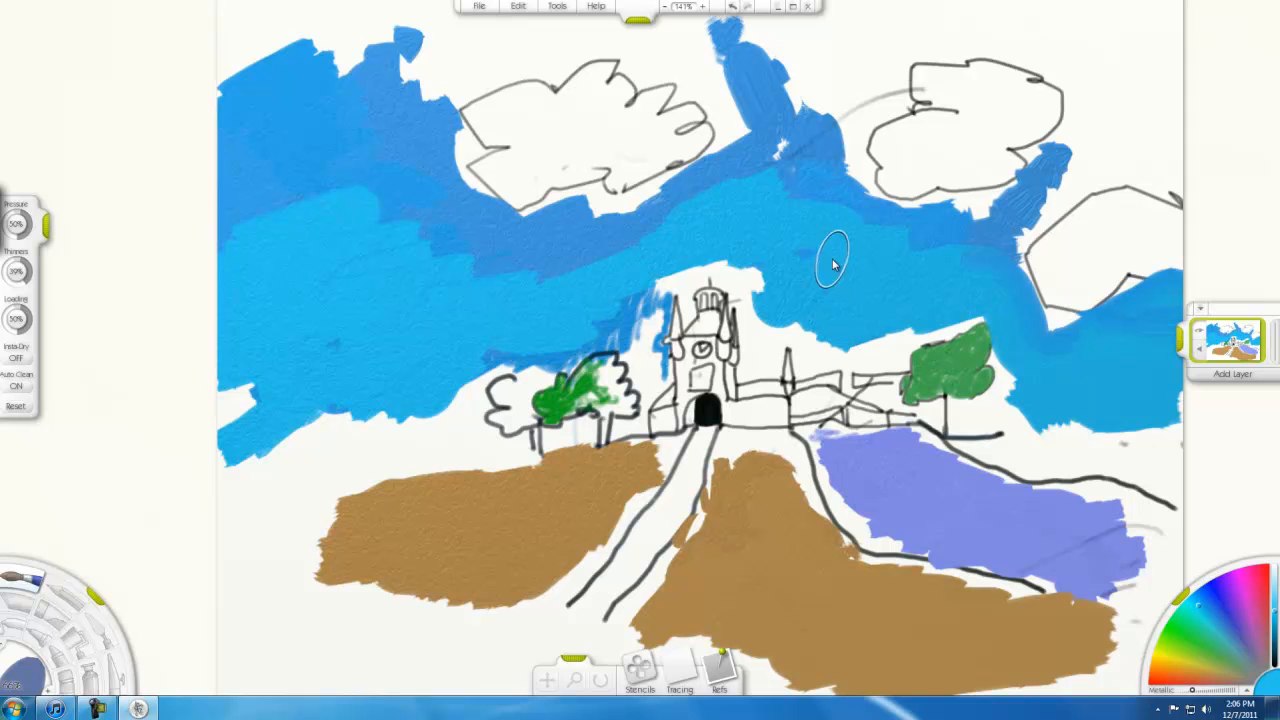
mouse_move(794, 332)
left_mouse_down()
mouse_move(770, 332)
mouse_move(800, 315)
mouse_move(857, 332)
left_mouse_up()
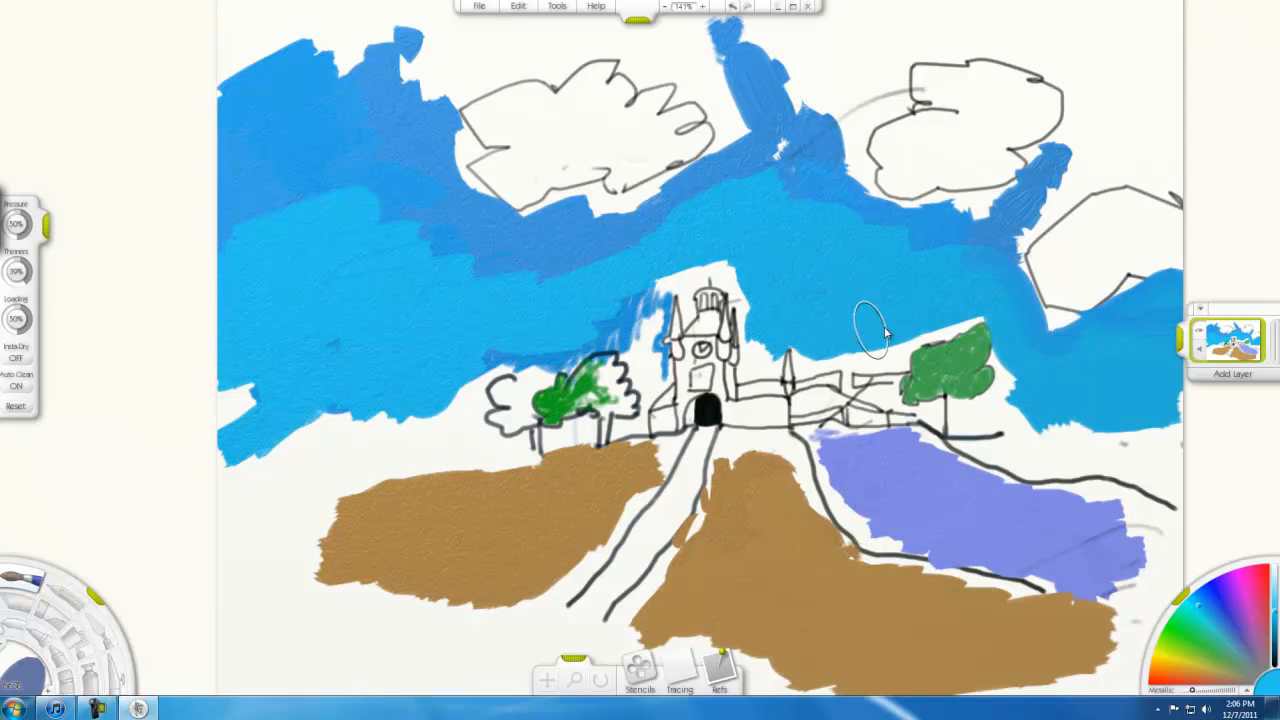
mouse_move(948, 240)
left_mouse_down()
mouse_move(988, 226)
mouse_move(885, 258)
mouse_move(900, 262)
mouse_move(827, 244)
left_mouse_up()
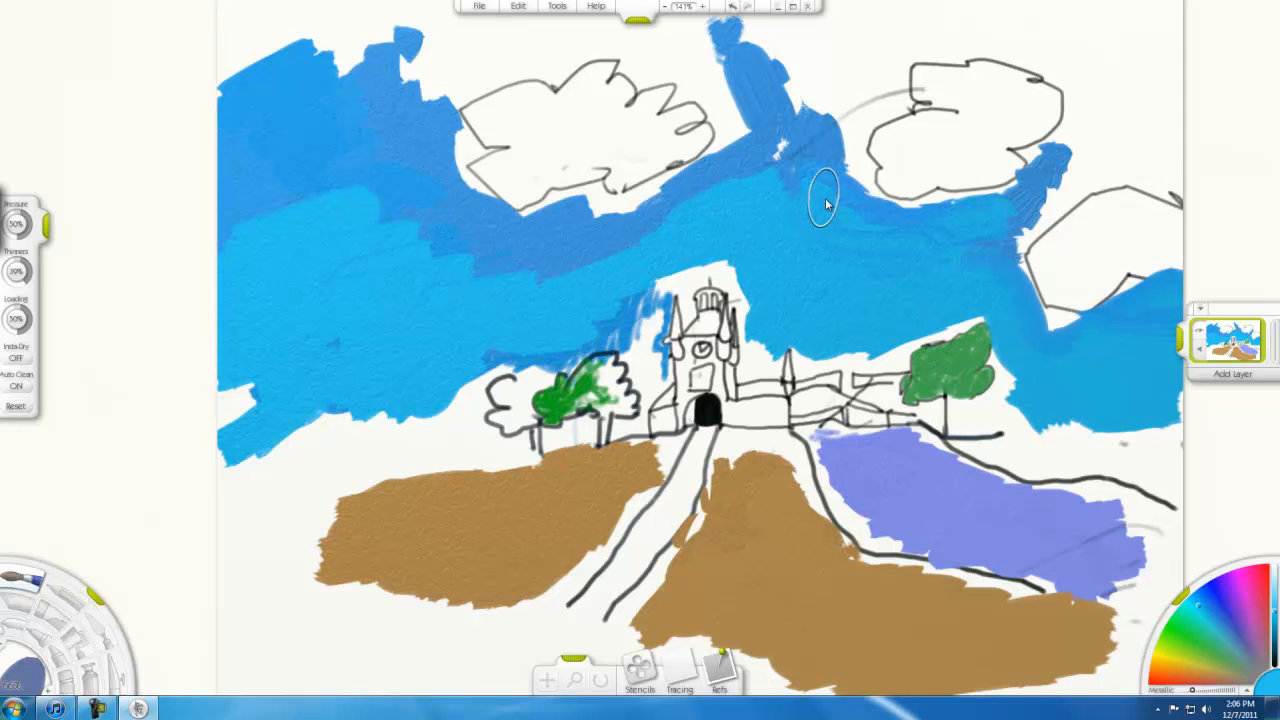